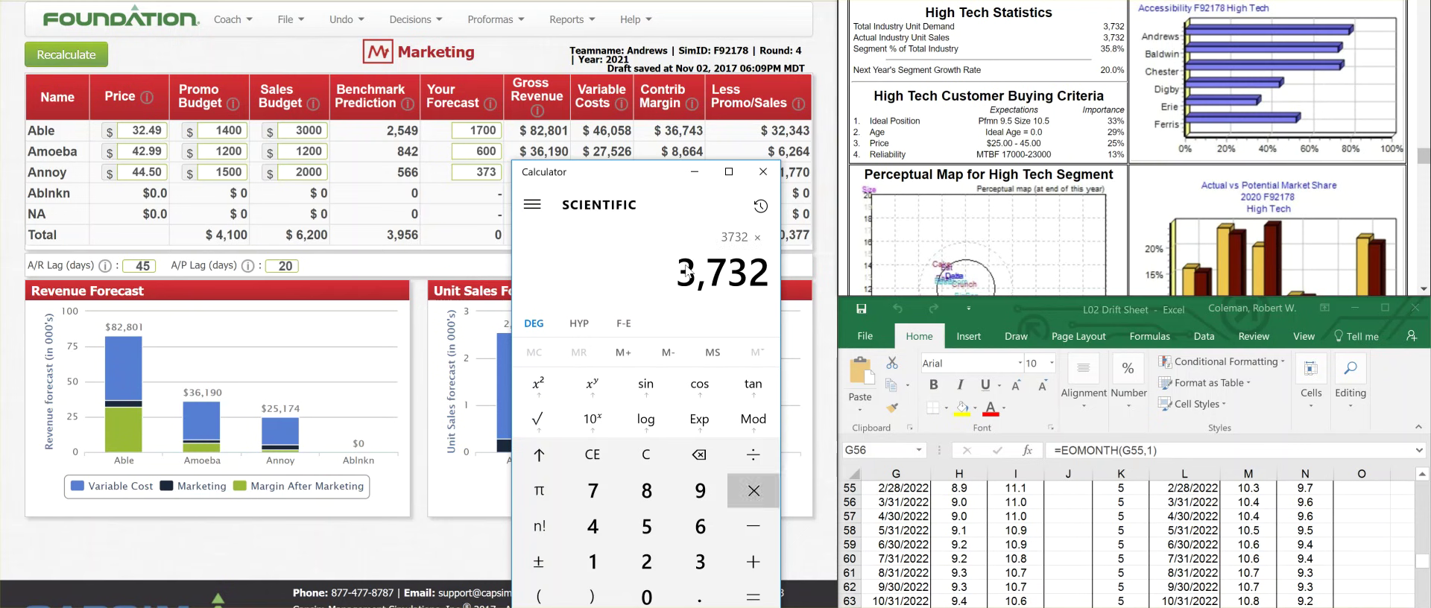
Finish applying the segment growth to the 3,732 High Tech demand in the calculator and multiply the result by 0.17.
key(Return)
text(*.)
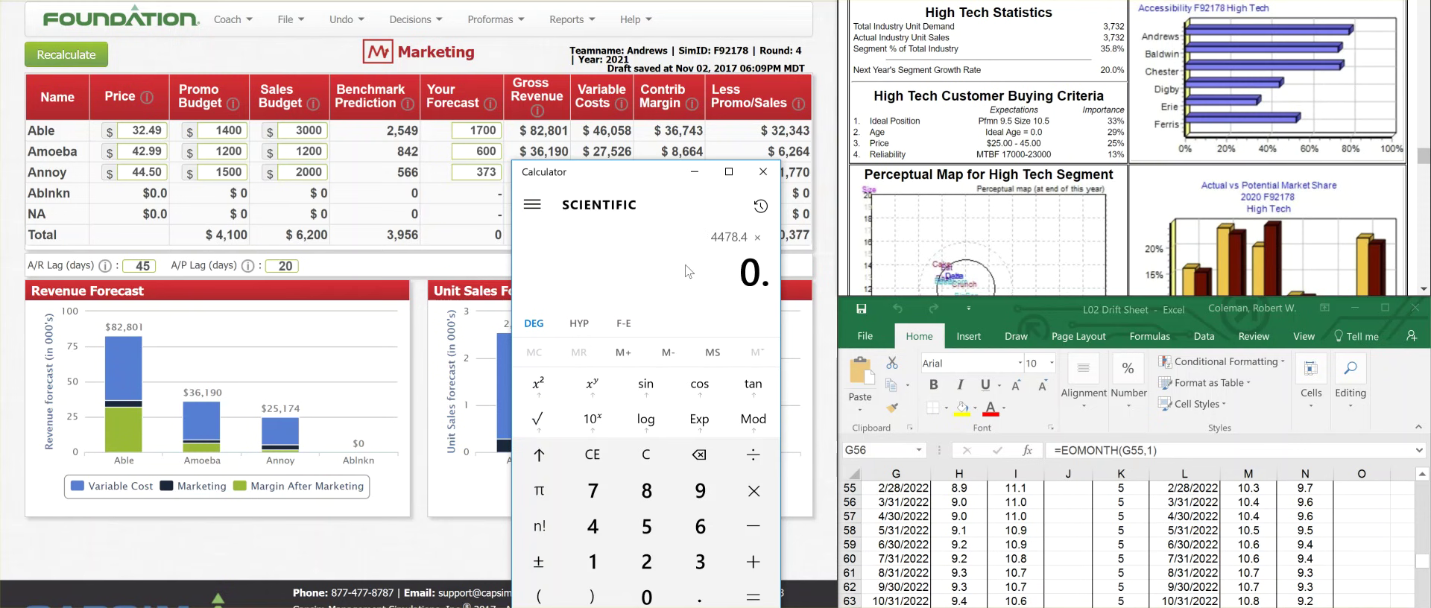
text(17)
key(Return)
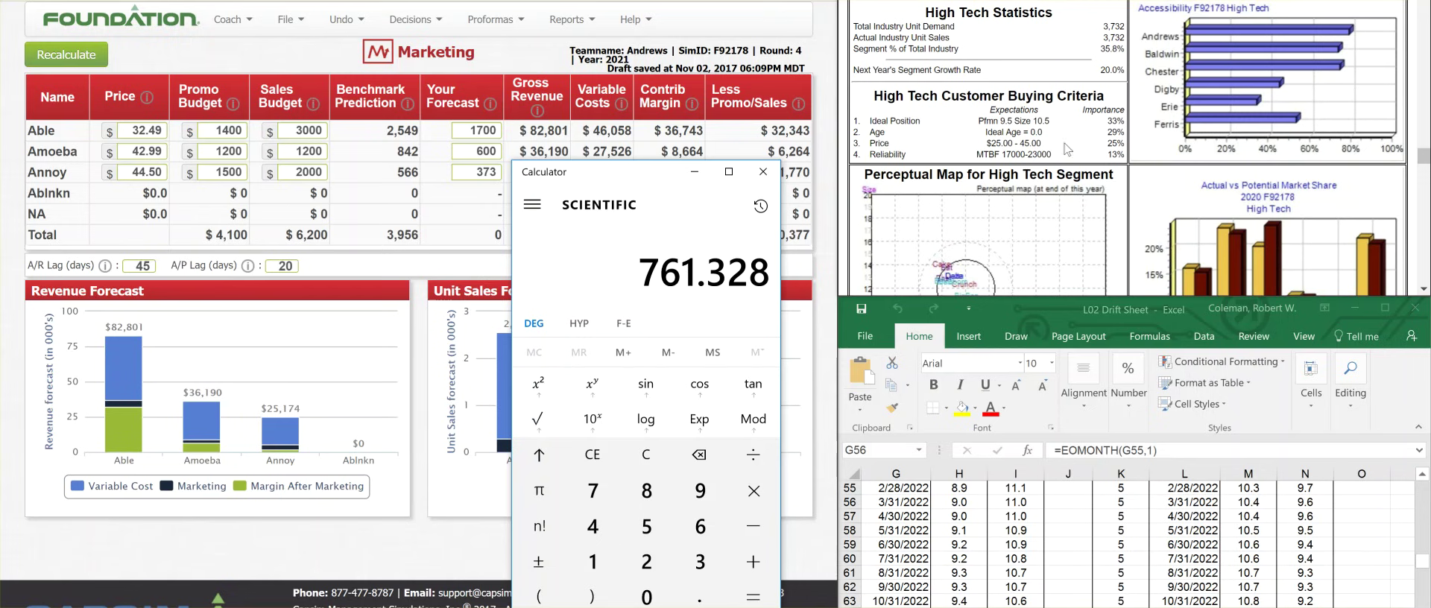
Check the top High Tech products in the report and set Annoy's sales forecast to 300 units.
scroll(1070, 151, down, 5)
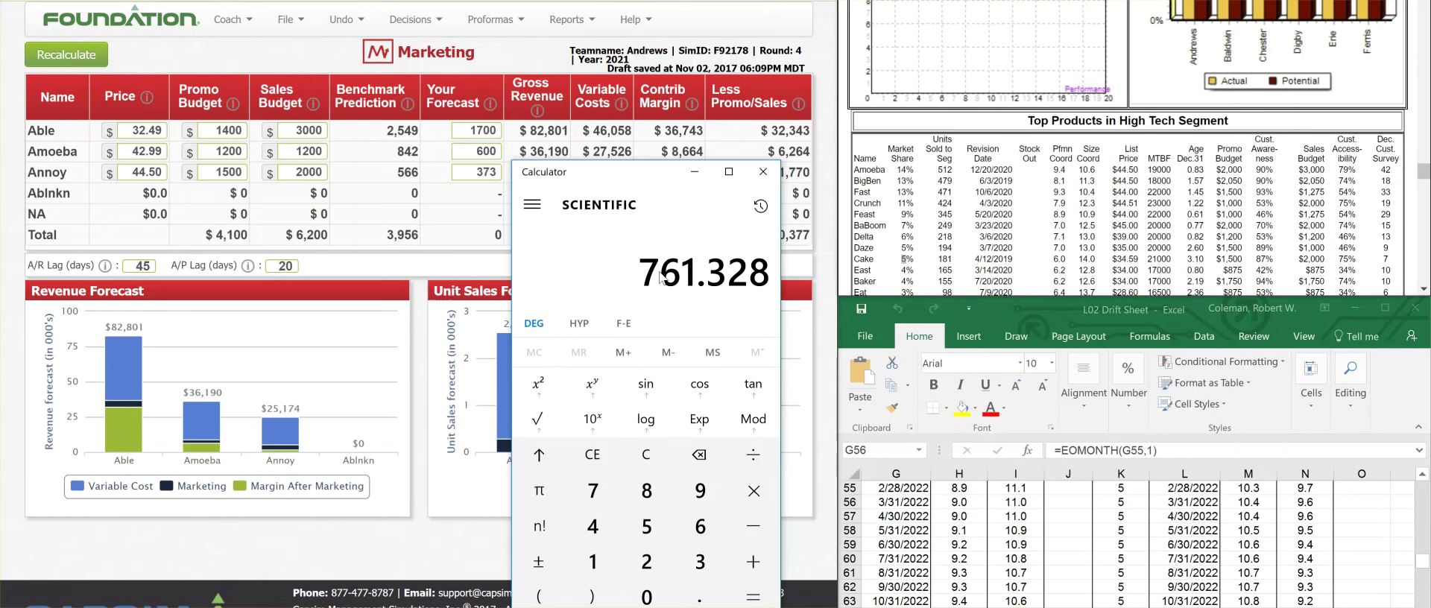
click(483, 171)
double_click(485, 171)
text(300)
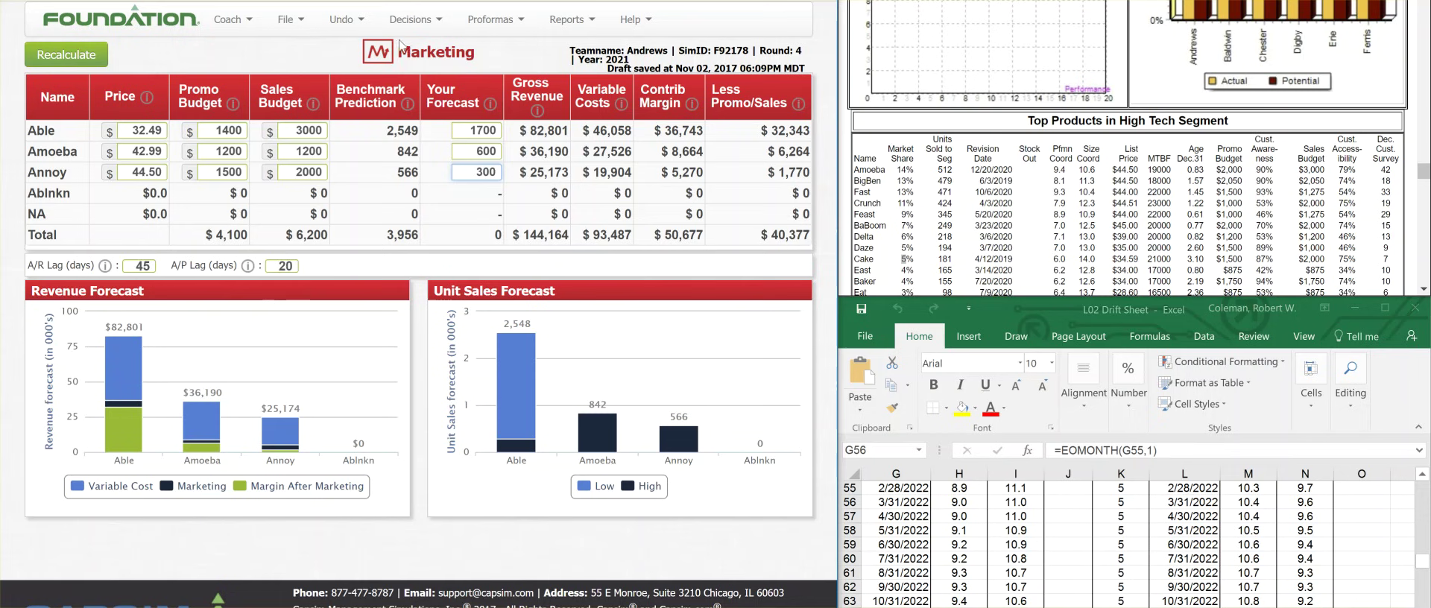
click(476, 24)
Open the Production & HR decisions, schedule production of 1650 Able, 300 Amoeba and 306 Annoy, and recalculate.
click(412, 20)
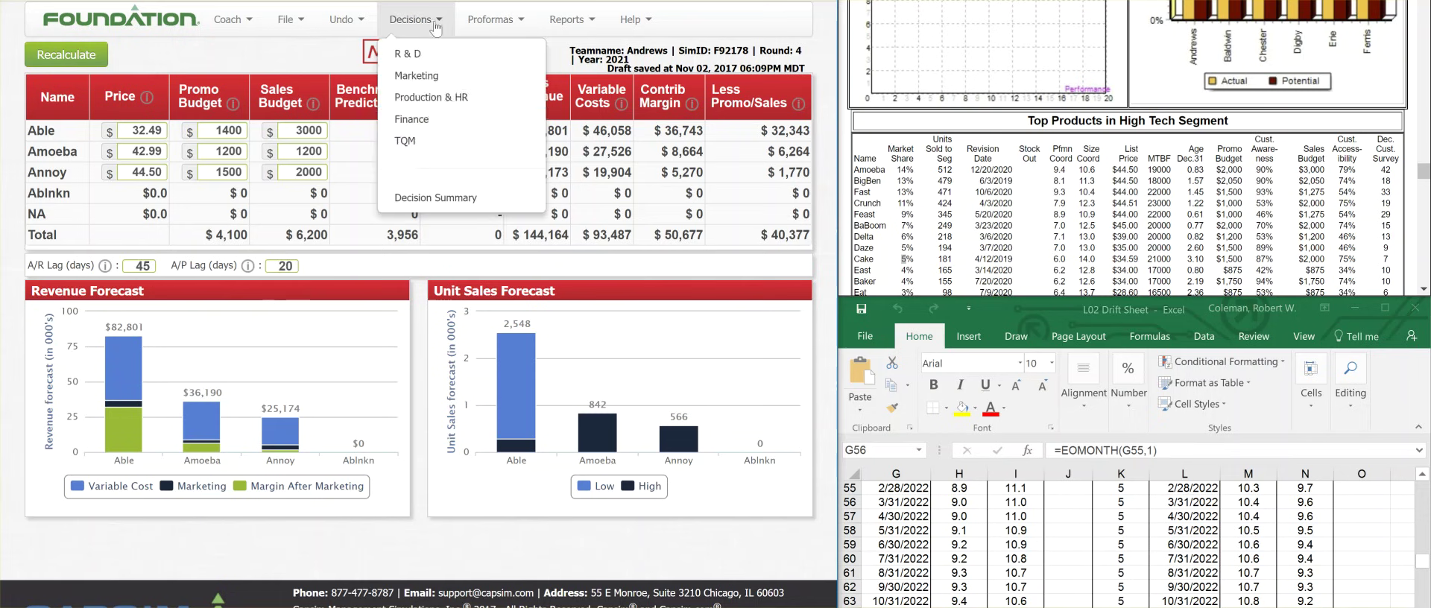
click(423, 100)
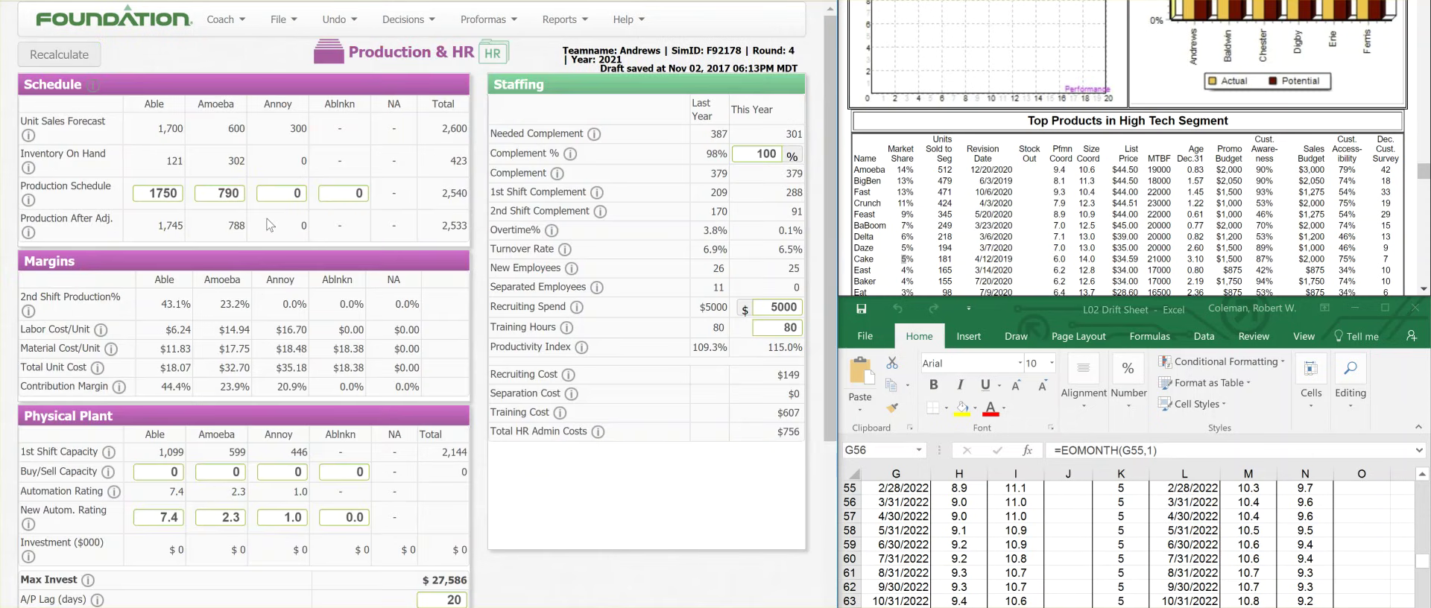
click(296, 194)
click(252, 221)
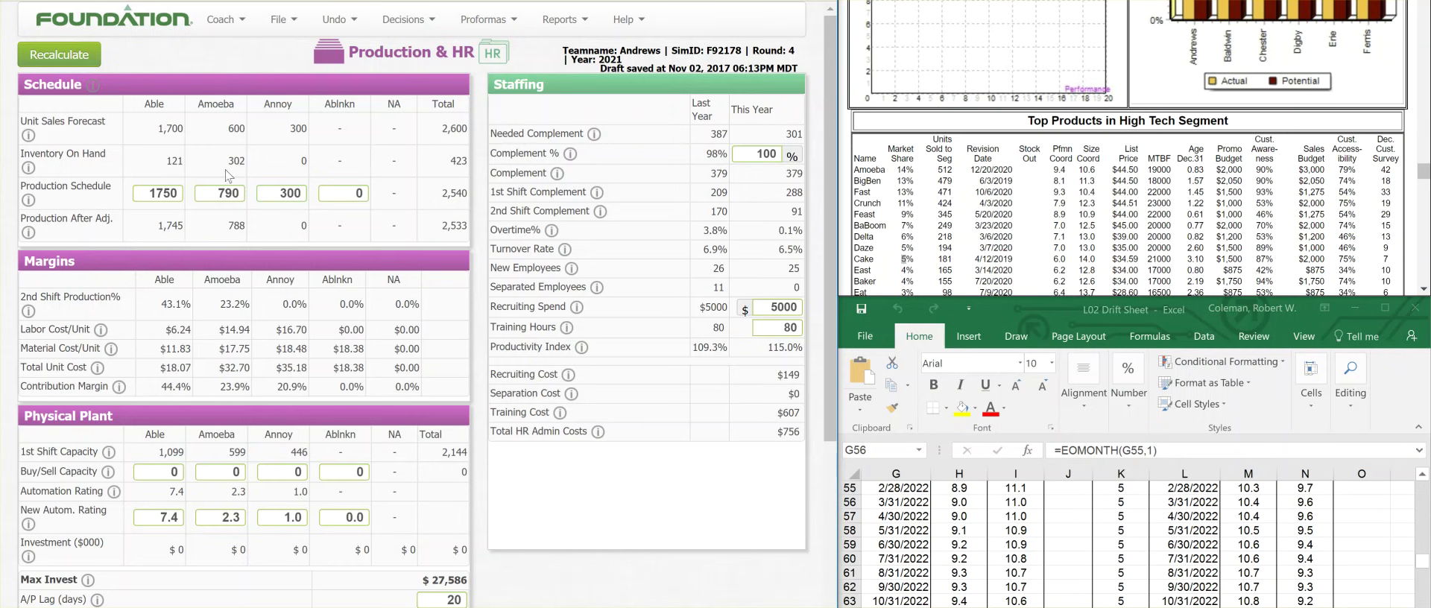
drag(217, 192, 236, 194)
text(300)
click(171, 194)
drag(155, 193, 161, 193)
text(6)
click(84, 60)
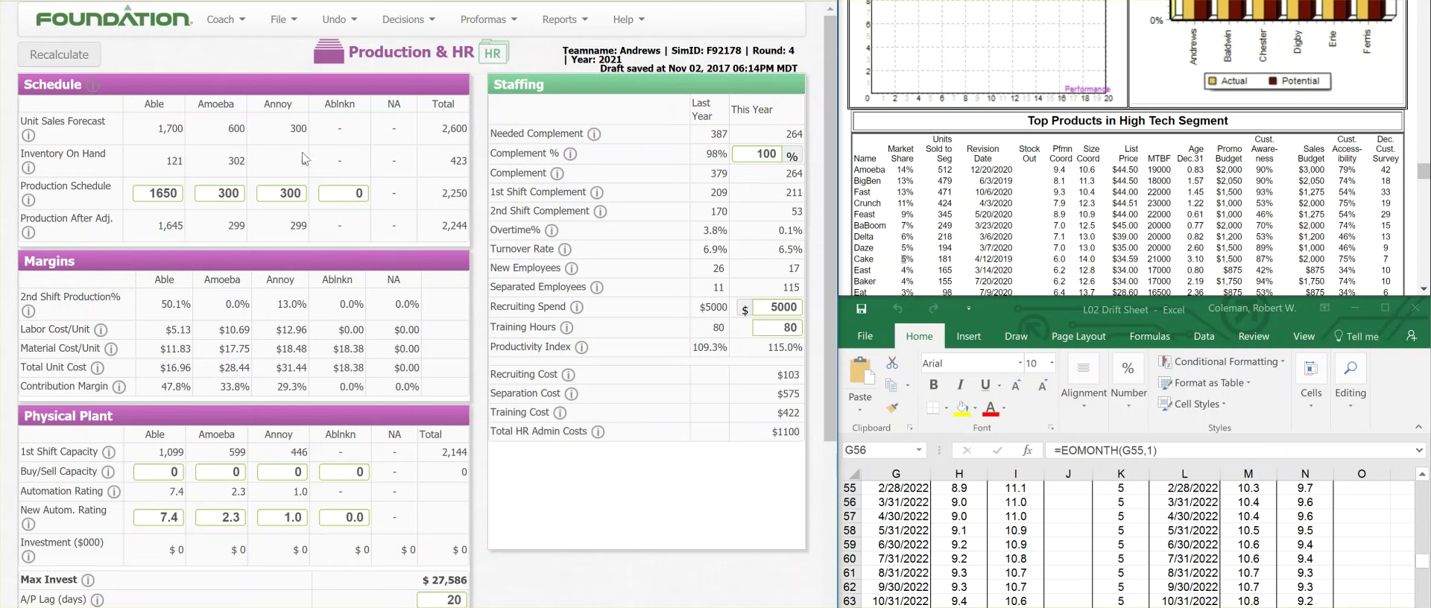
drag(295, 194, 304, 194)
click(119, 77)
Compare Able's projected labor cost and contribution margin with the Production Information table in the market report.
scroll(1185, 171, up, 5)
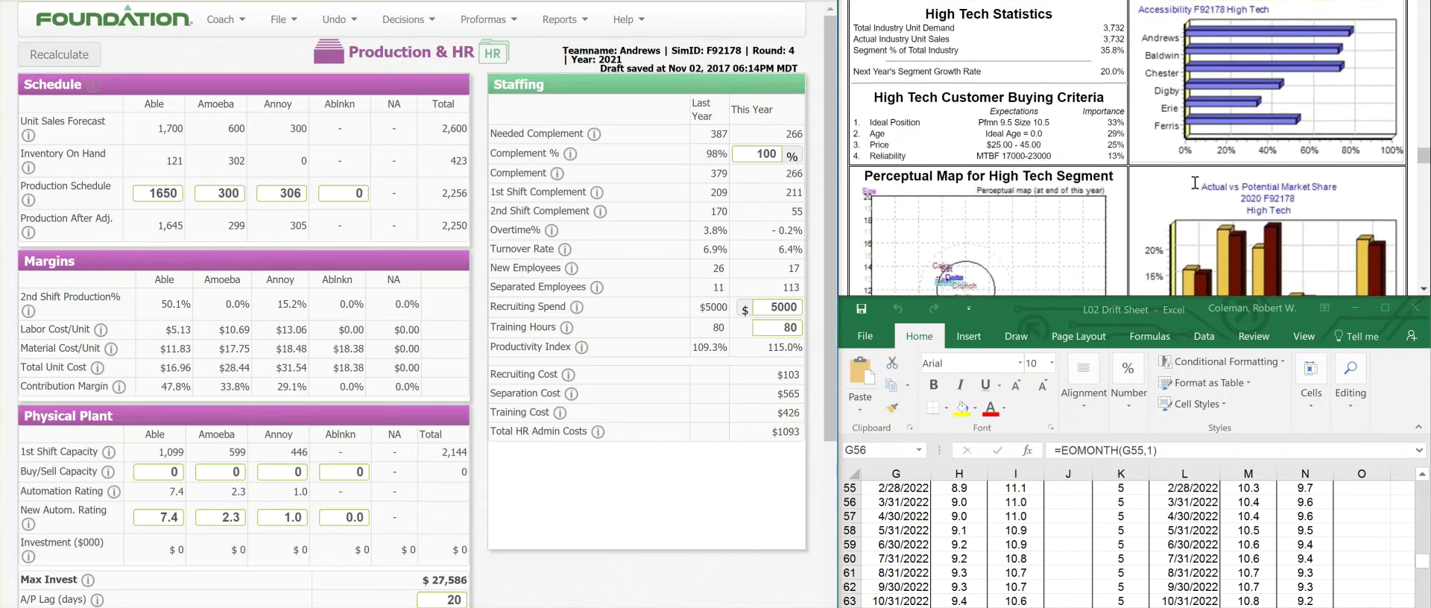
scroll(1192, 179, up, 1)
scroll(1180, 149, up, 10)
scroll(1181, 148, up, 1)
drag(1229, 112, 1247, 115)
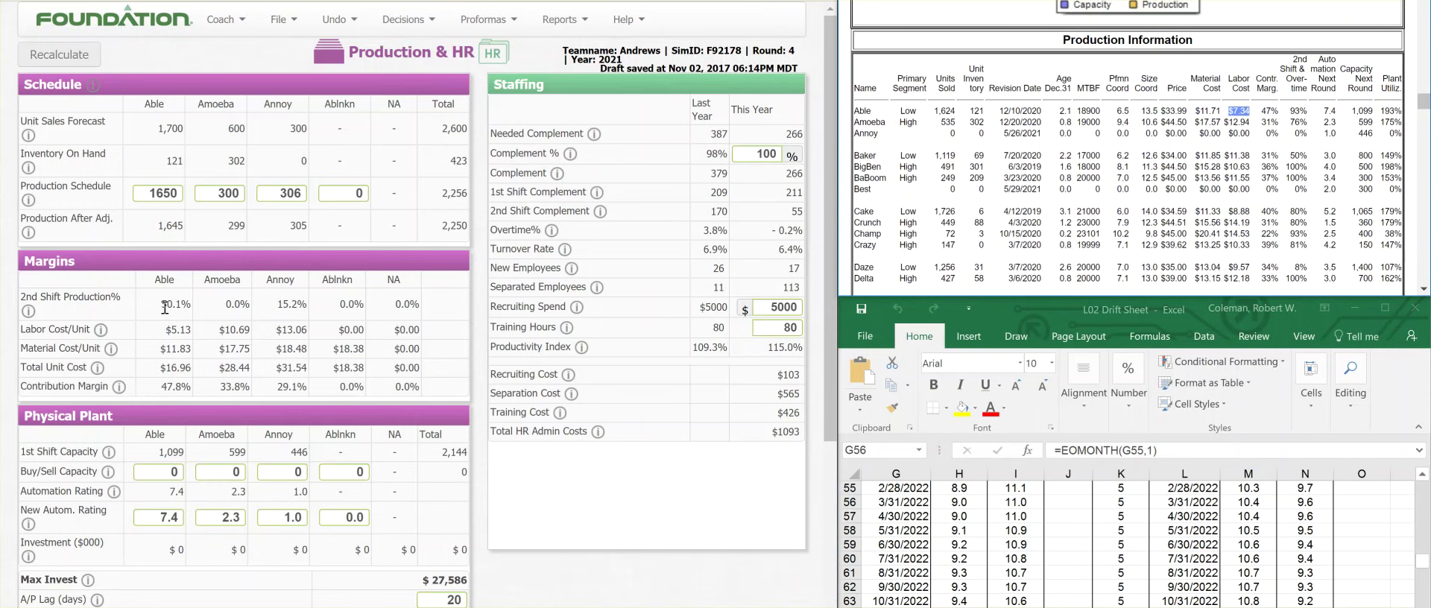
drag(162, 386, 185, 388)
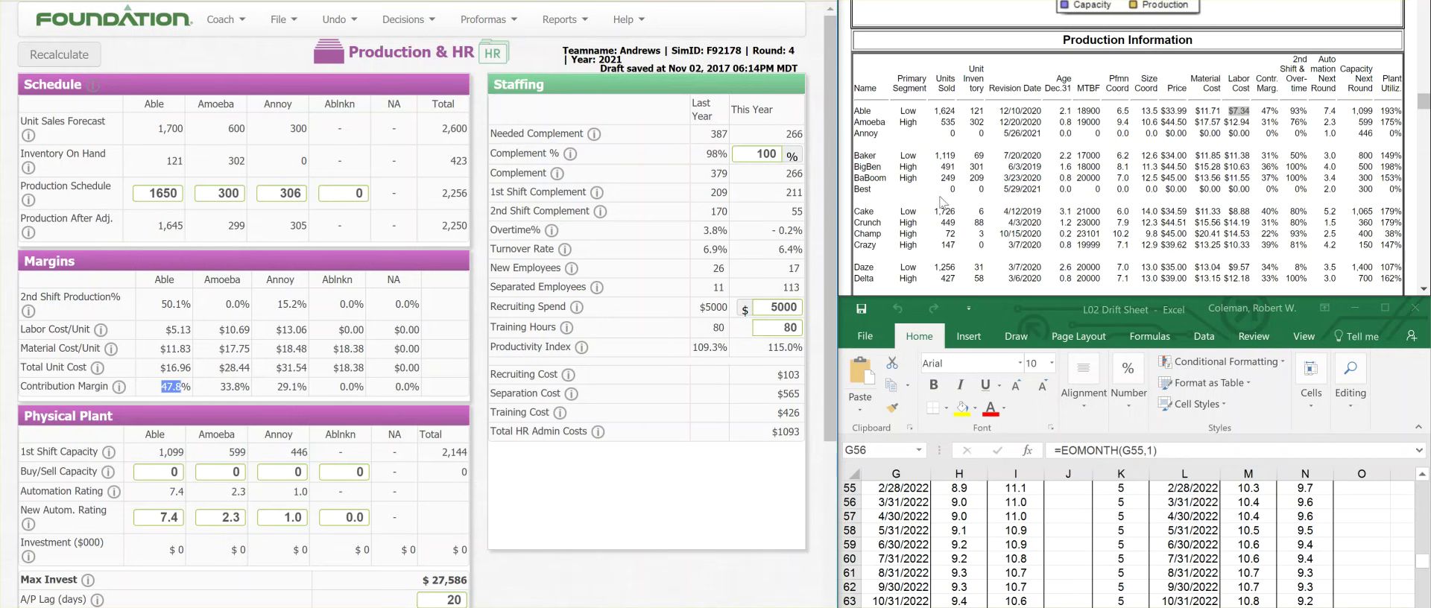
scroll(943, 201, down, 3)
scroll(943, 201, up, 3)
Set the production schedule to 350 for Amoeba and 1670 for Able, and recalculate.
drag(228, 195, 233, 193)
text(5)
click(115, 72)
click(166, 191)
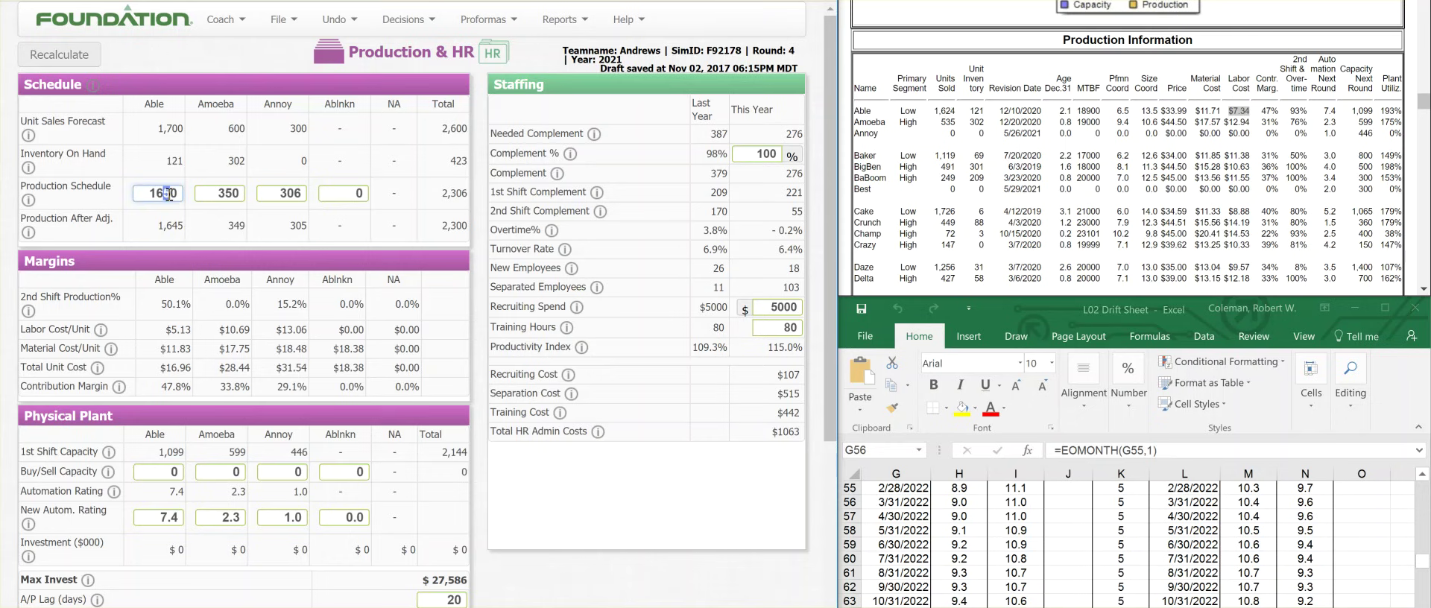
key(Delete)
text(7)
click(87, 63)
Raise Amoeba's production schedule in increments to 370 and 390, recalculate, and check its total unit cost.
drag(1065, 178, 1087, 181)
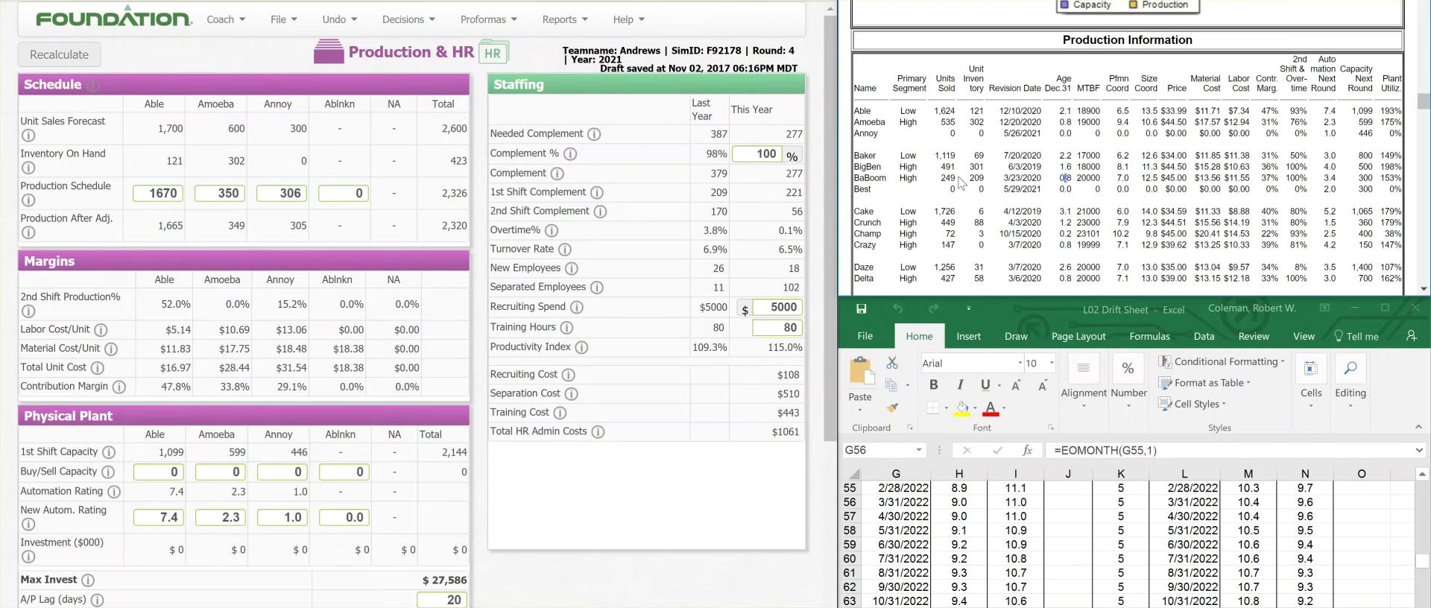
double_click(289, 193)
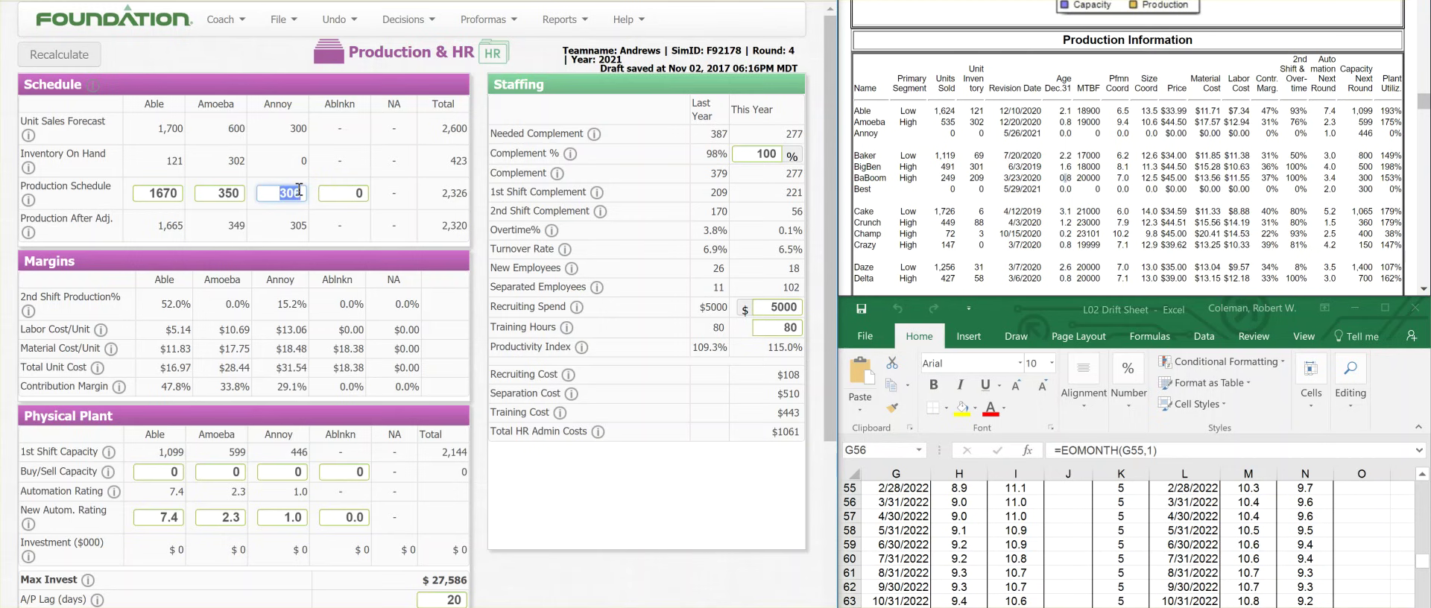
click(289, 312)
text(7)
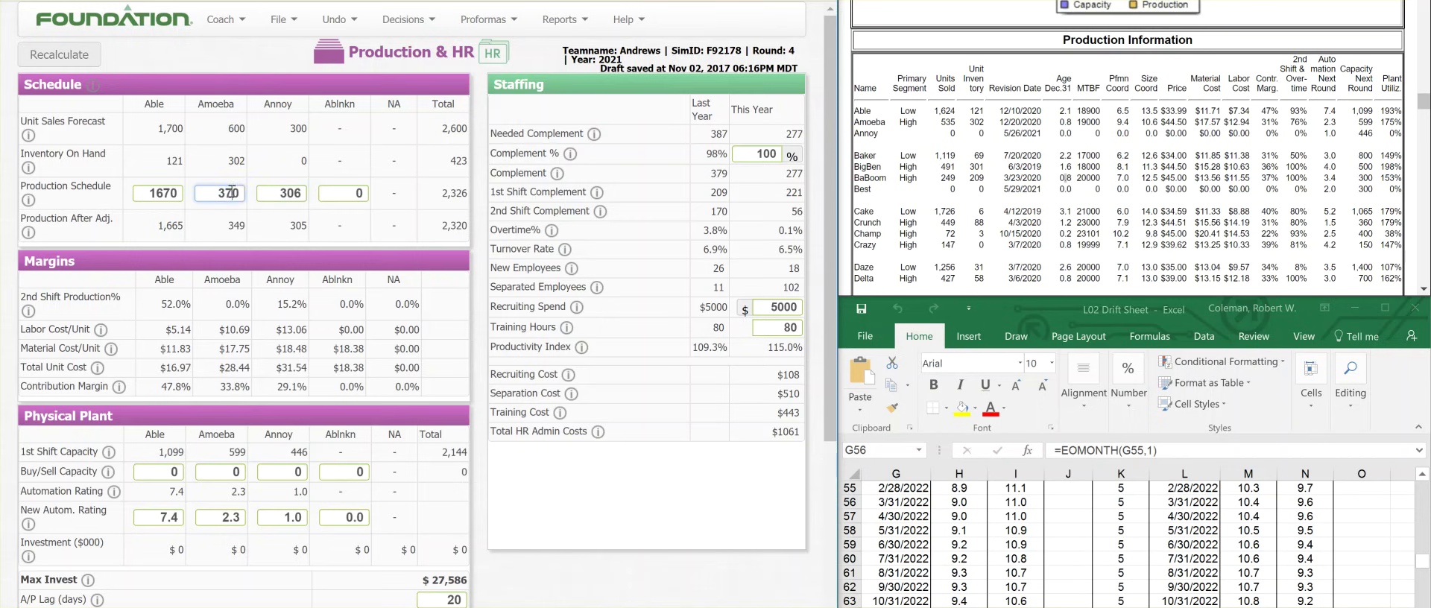
click(270, 181)
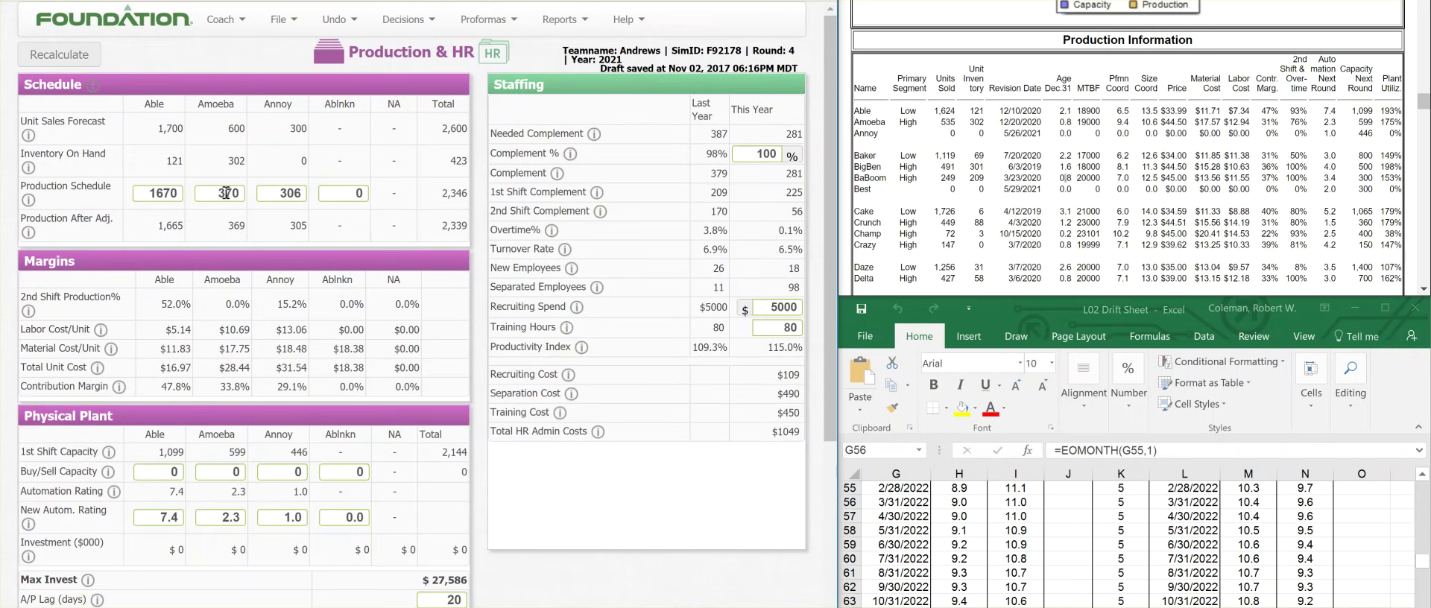
drag(228, 193, 232, 190)
text(9)
click(63, 64)
drag(219, 368, 251, 367)
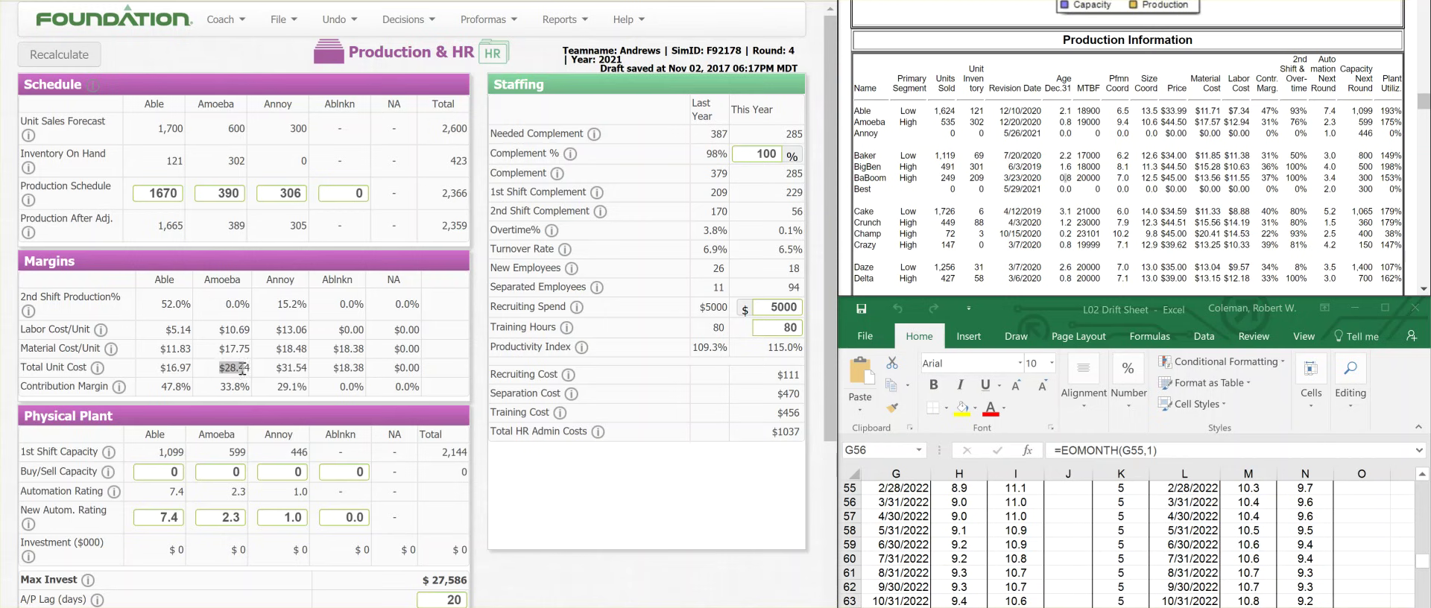
drag(220, 368, 248, 371)
Return to the Marketing decisions, set the sales forecasts to 1900 for Able and 750 for Amoeba, and recalculate.
click(400, 30)
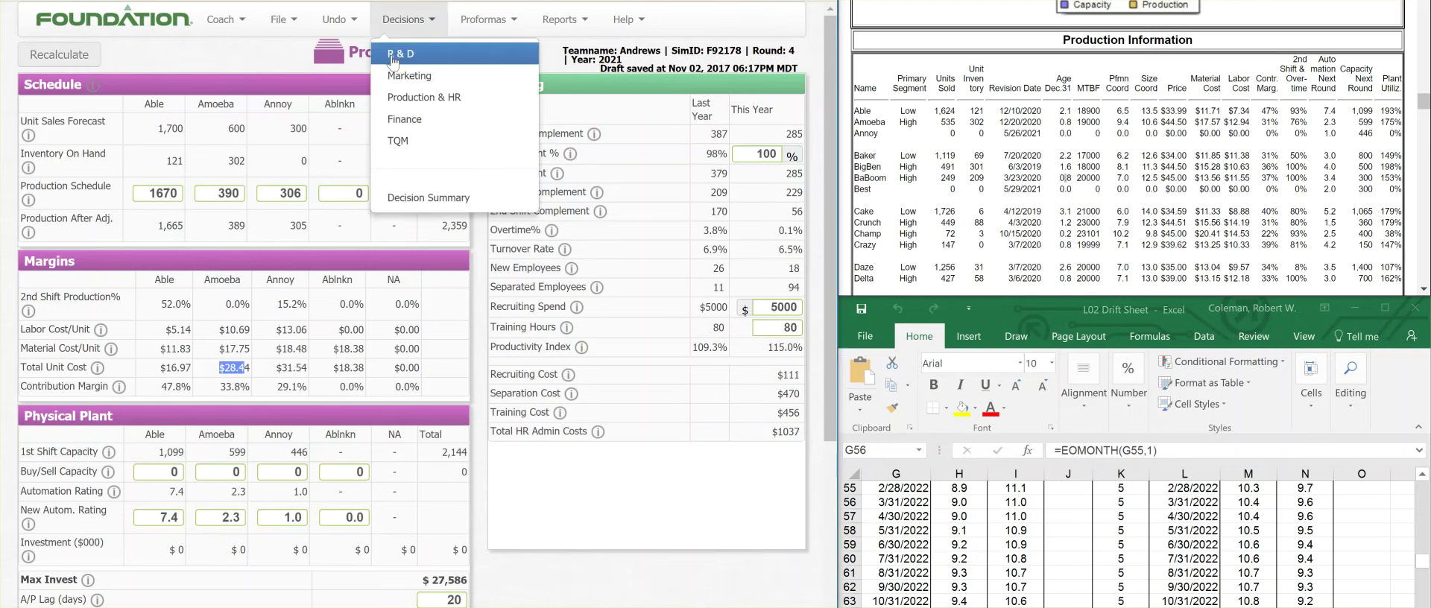
click(403, 80)
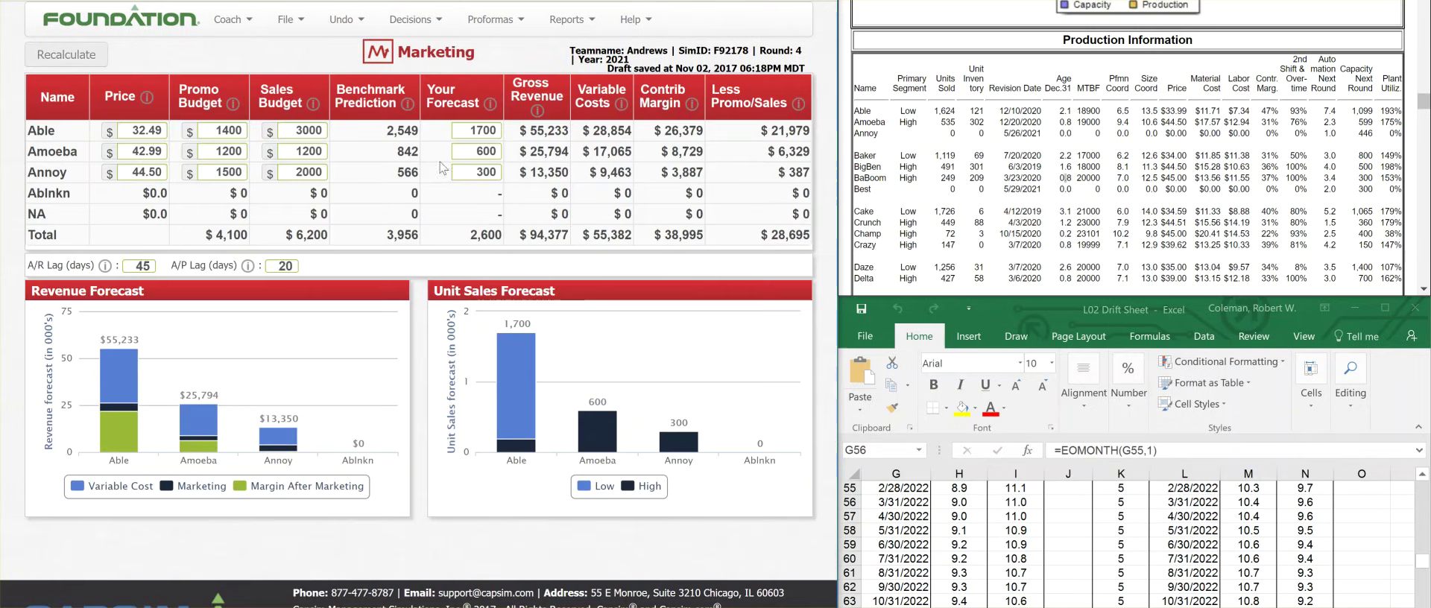
scroll(1074, 180, down, 15)
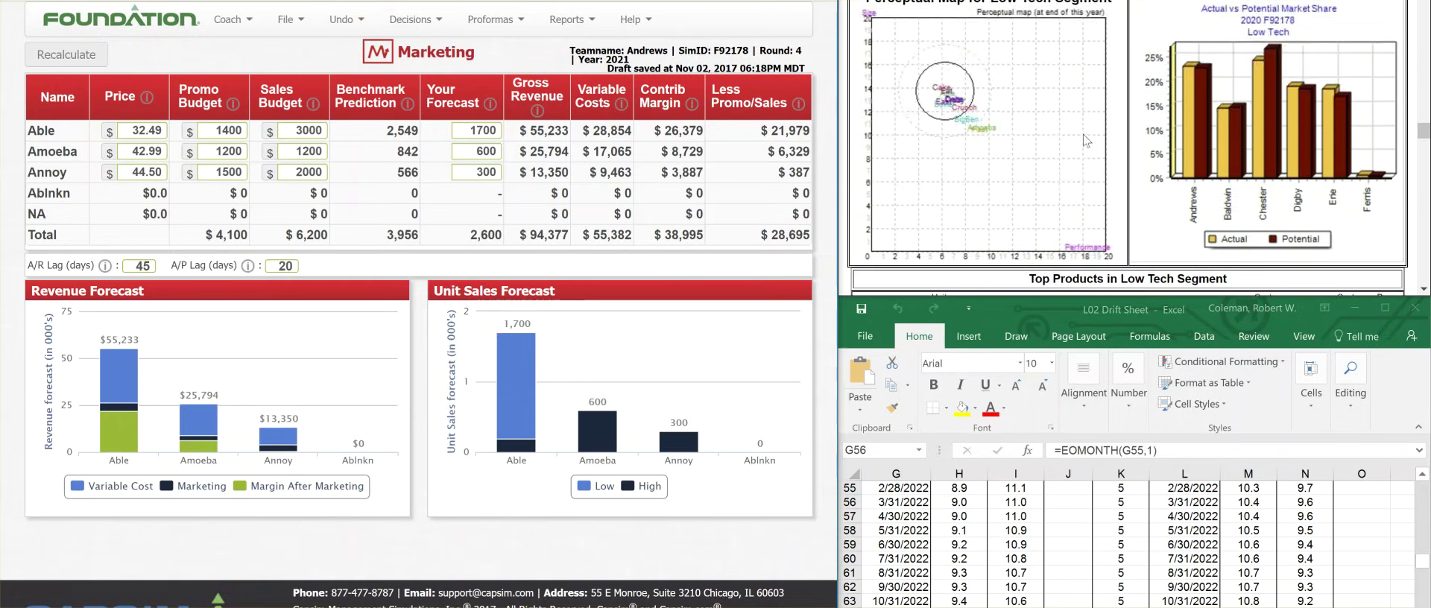
scroll(1088, 118, down, 15)
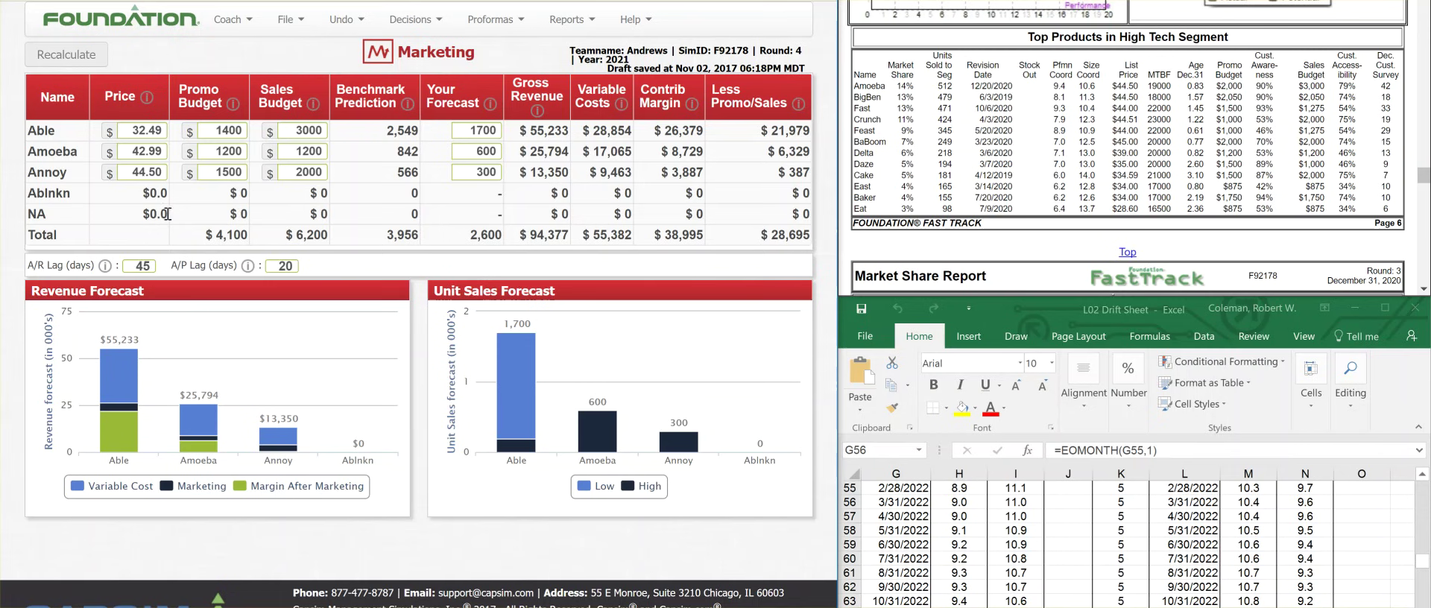
click(479, 151)
click(481, 130)
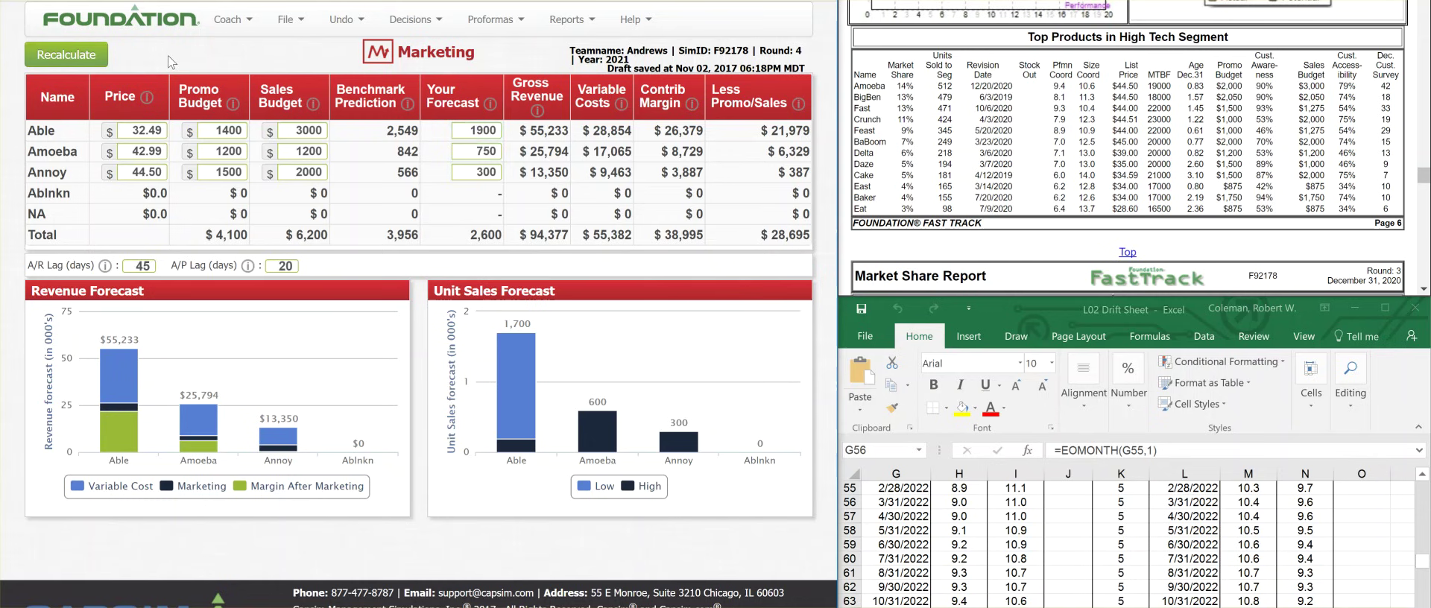
click(75, 54)
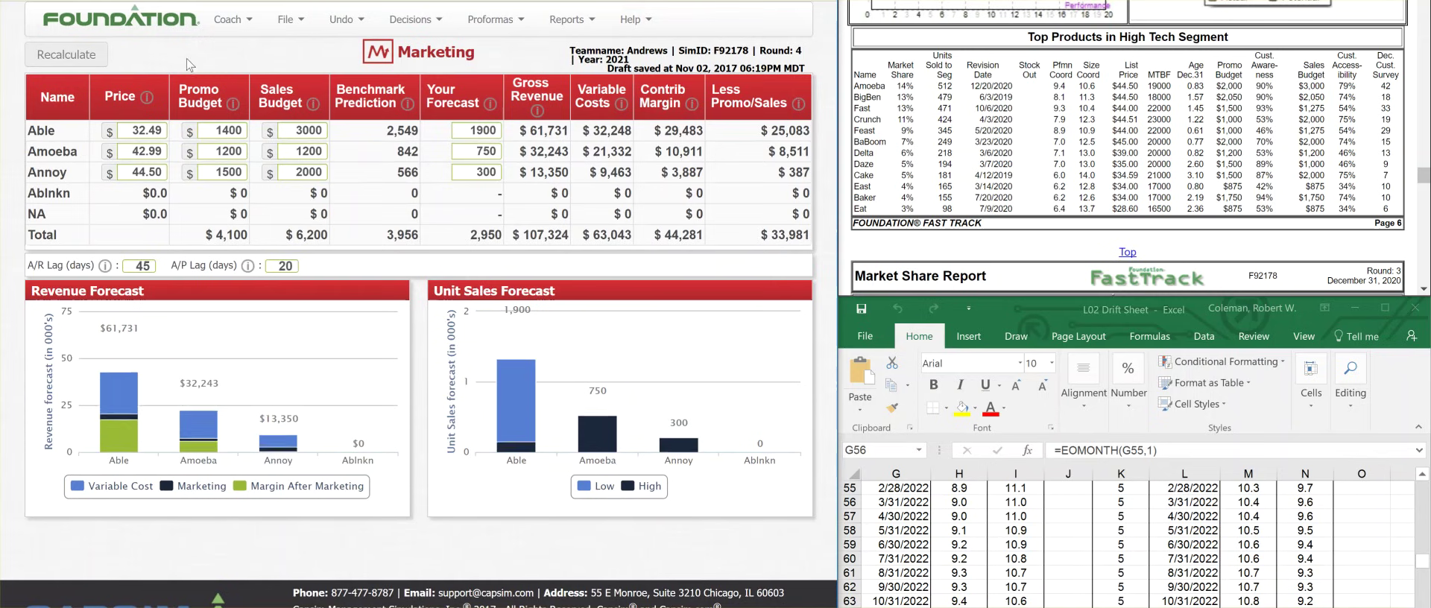
Set Able's production schedule to 1790 in the Production & HR decisions and recalculate.
click(415, 27)
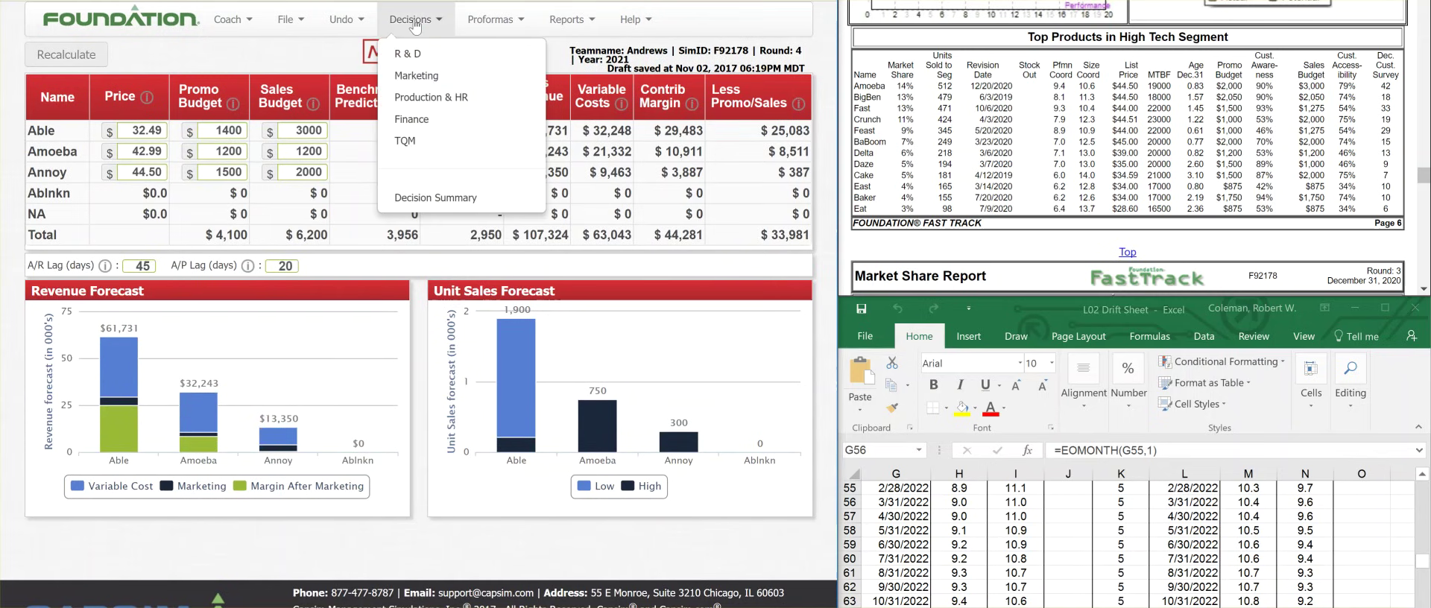
click(425, 102)
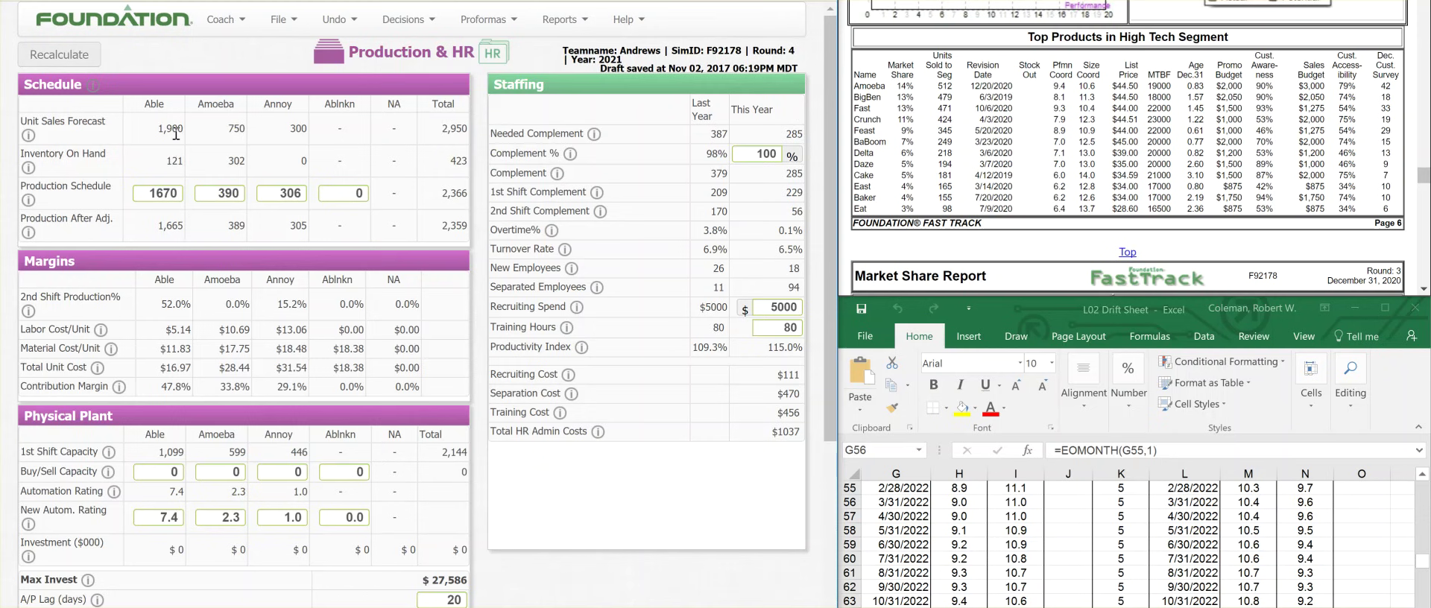
drag(158, 191, 172, 193)
text(780)
click(153, 175)
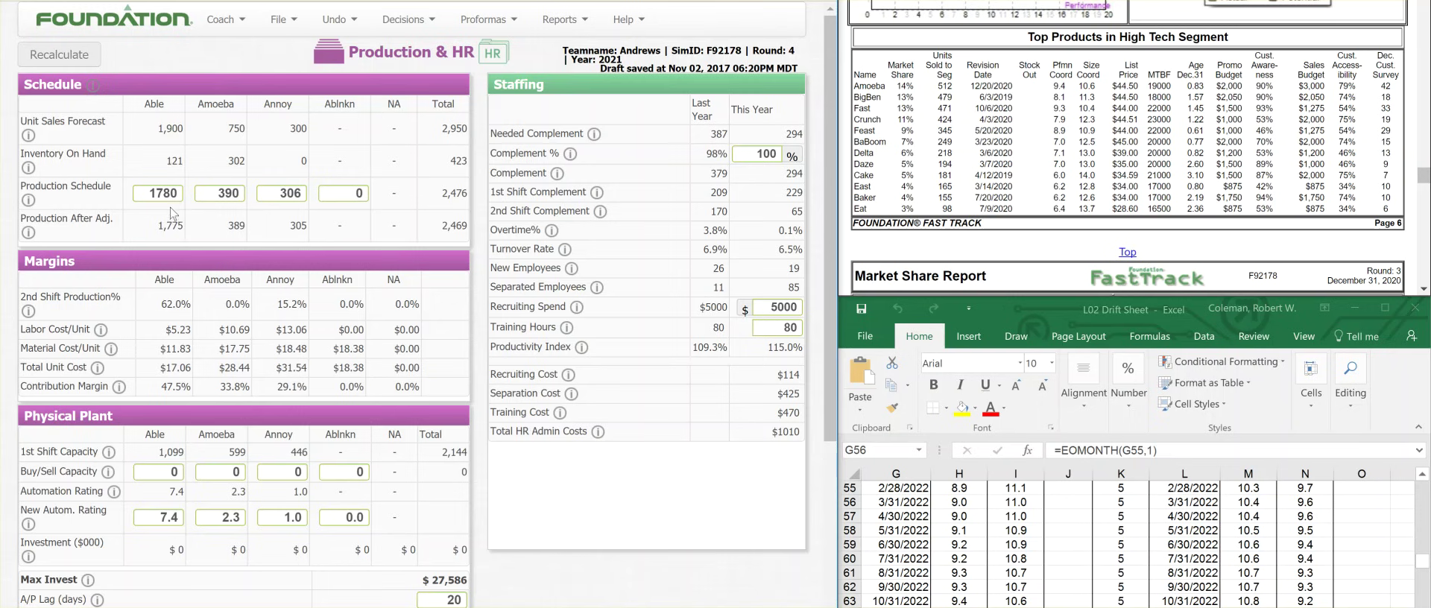
drag(179, 193, 165, 196)
text(90)
click(106, 70)
Set the production schedule to 450 for Amoeba and 315 for Annoy, and recalculate.
drag(217, 192, 234, 192)
text(450)
click(137, 67)
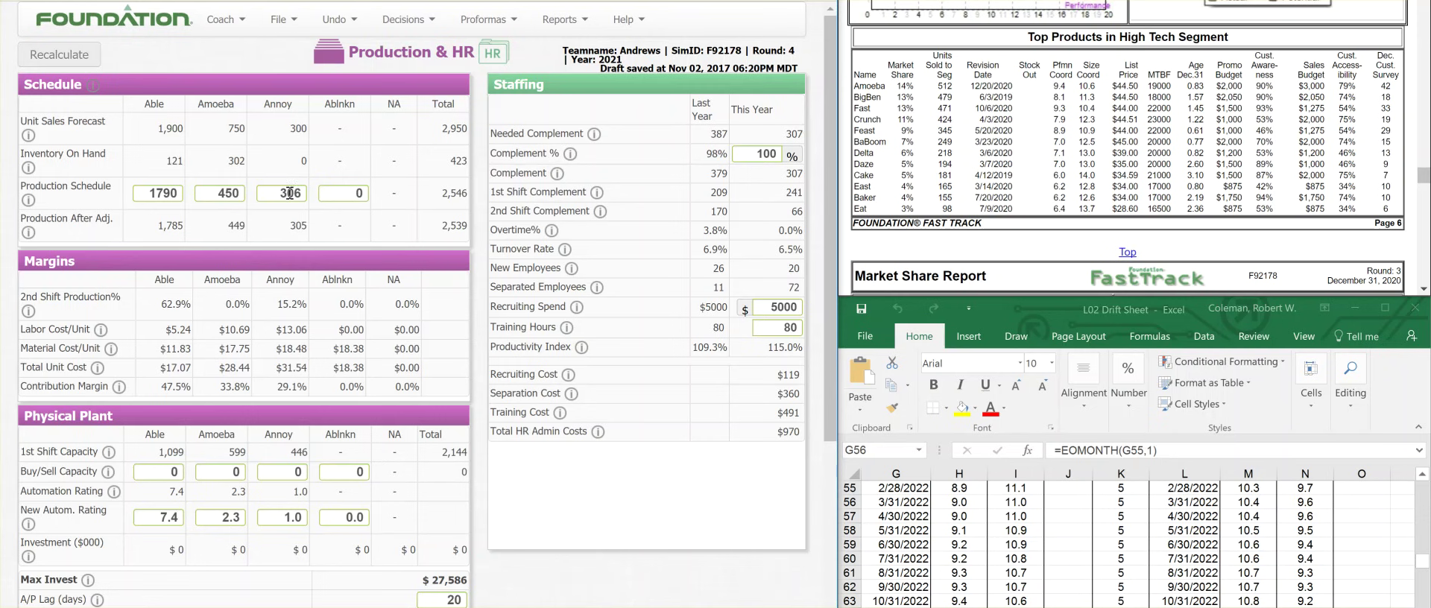
drag(287, 194, 314, 196)
text(15)
click(120, 62)
Open the proforma Balanced Scorecard and review the projected scores from Financial through Learning and Growth.
click(477, 21)
click(466, 141)
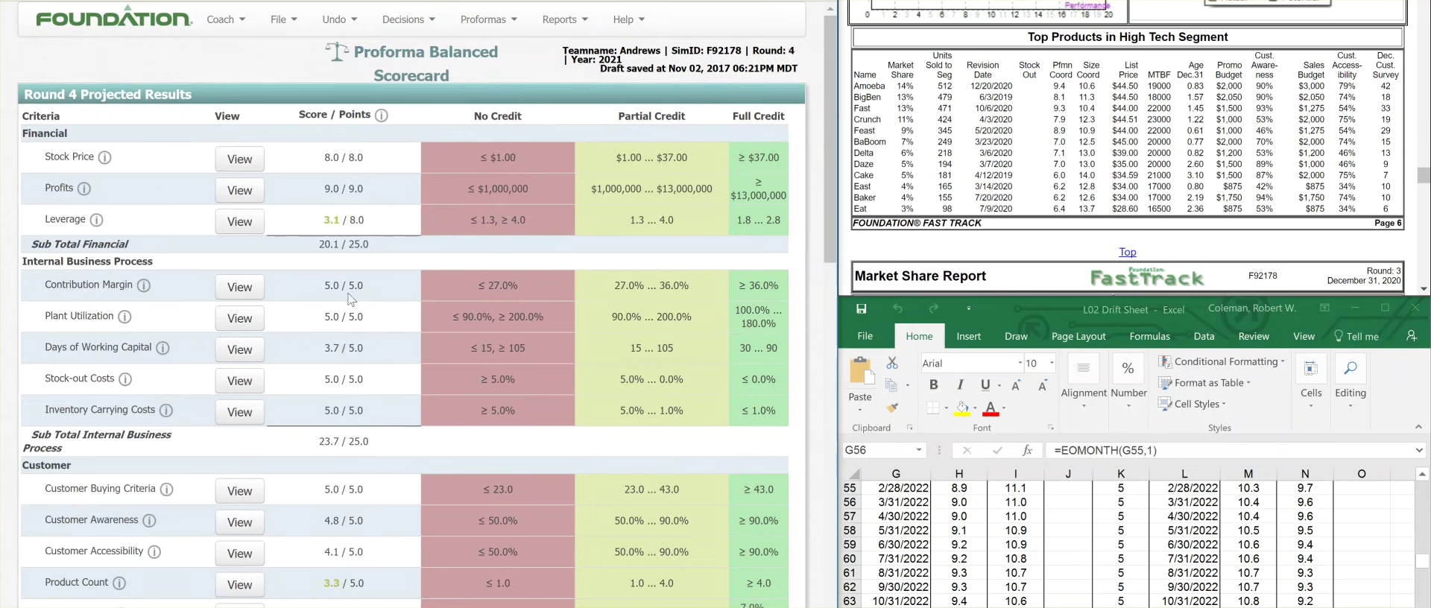
scroll(345, 345, down, 1)
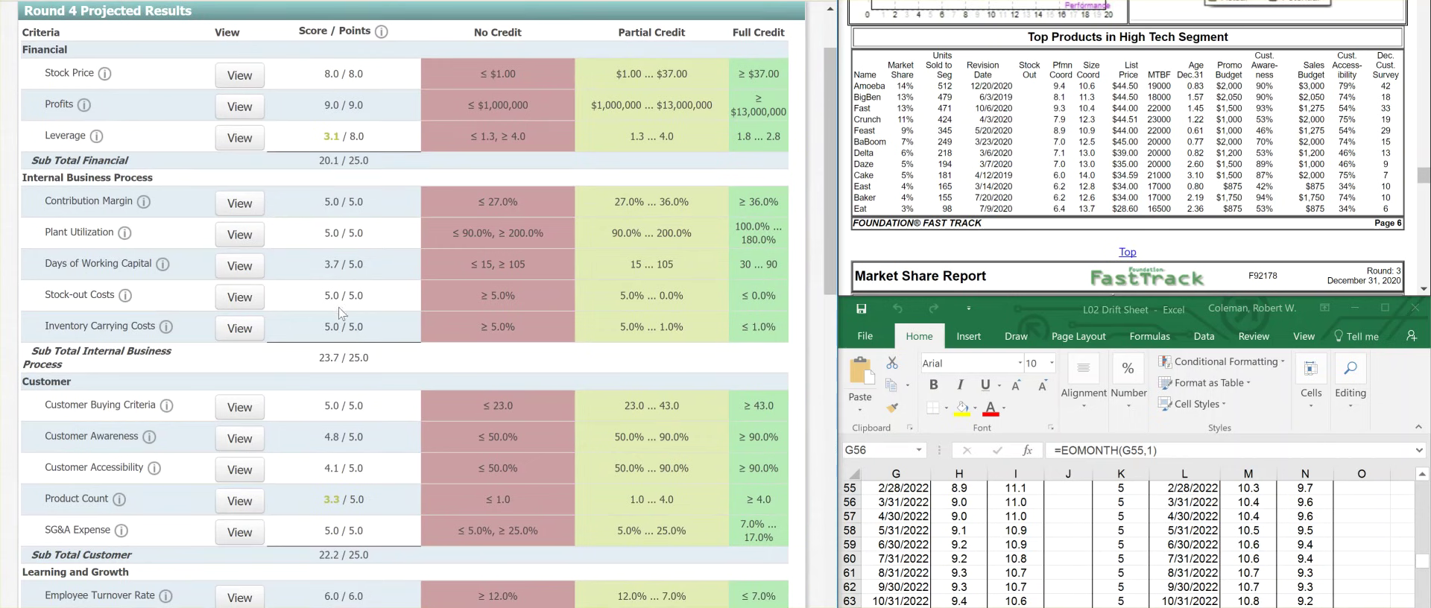
scroll(368, 348, down, 3)
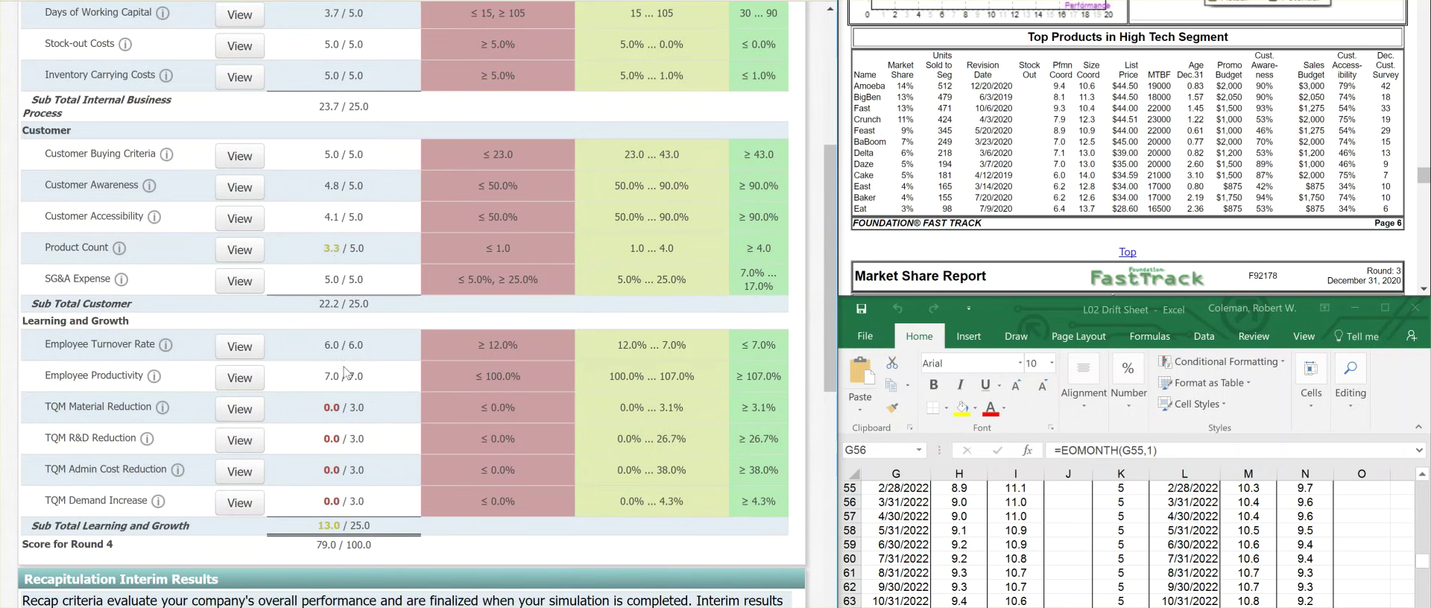
scroll(345, 372, up, 5)
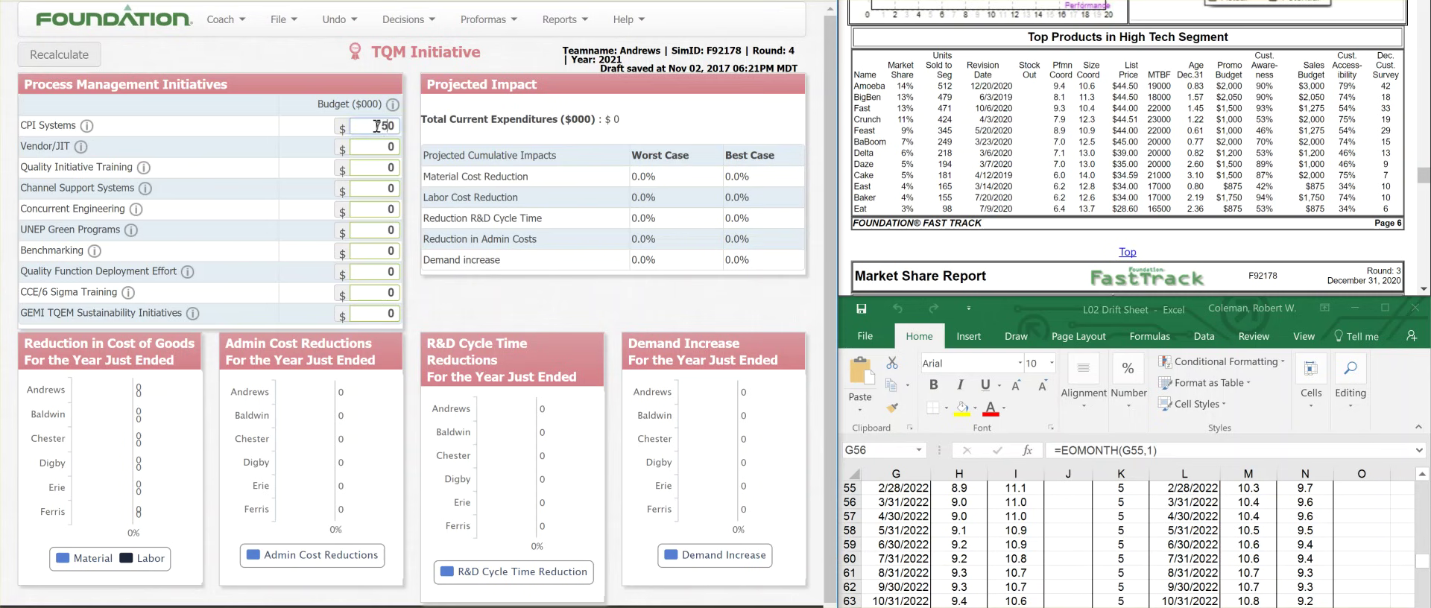
Budget 750 ($000) for each of the ten TQM process management initiatives and recalculate the projected impact.
key(Tab)
text(75)
key(Tab)
key(shift+Tab)
text(750750)
key(Tab)
text(750)
key(Tab)
text(750)
key(Tab)
text(750)
key(Tab)
text(750)
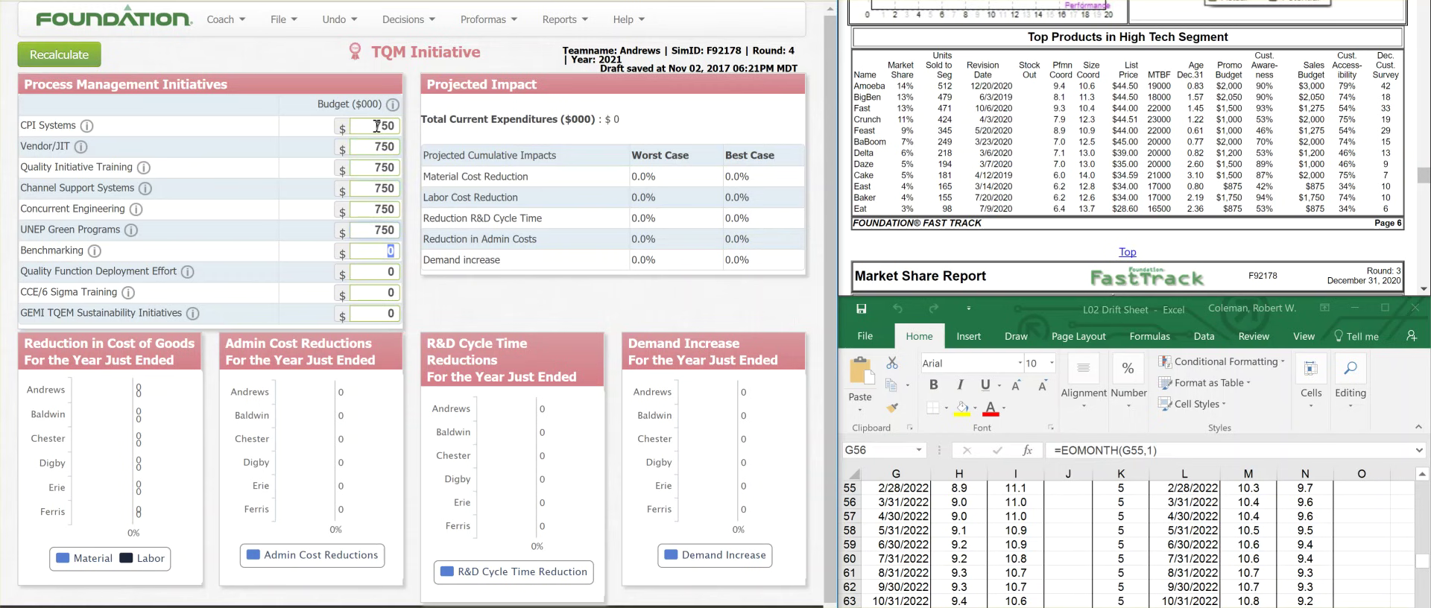
key(Tab)
text(750)
key(Tab)
text(750)
key(Tab)
text(705)
key(BackSpace)
key(BackSpace)
text(50)
click(230, 171)
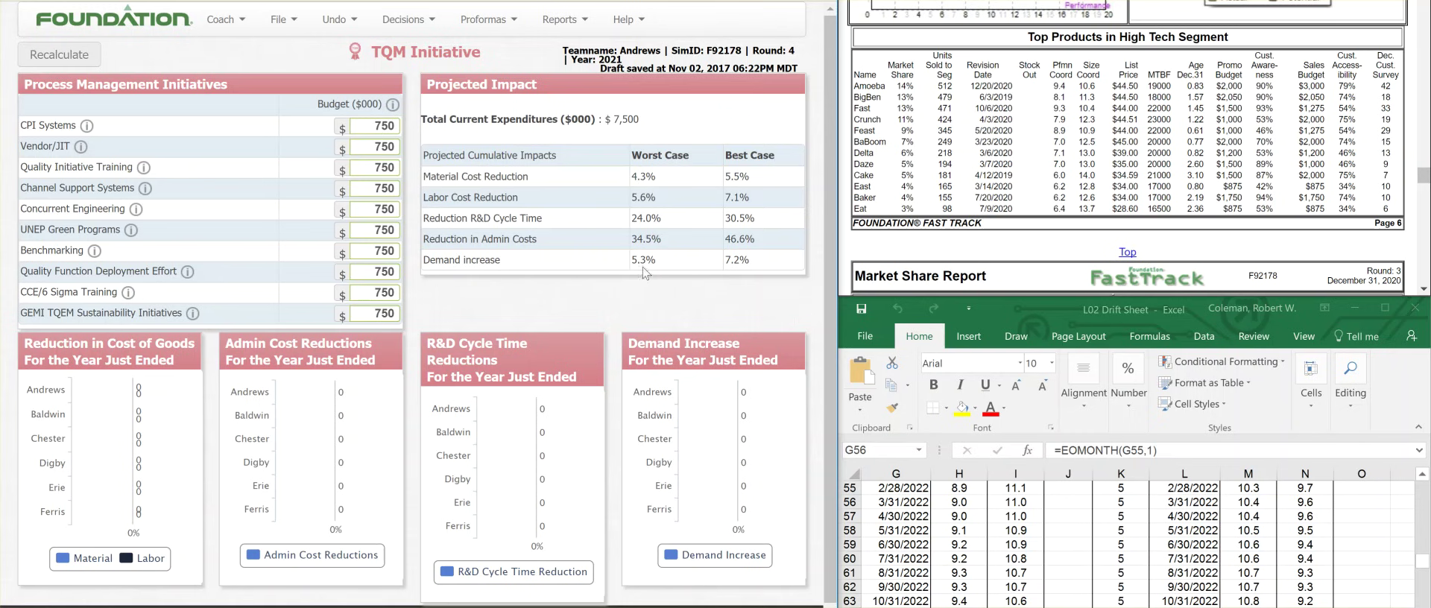
Open the Finance decisions, set the long-term debt issue to 14500 ($000), and recalculate.
click(418, 33)
click(422, 139)
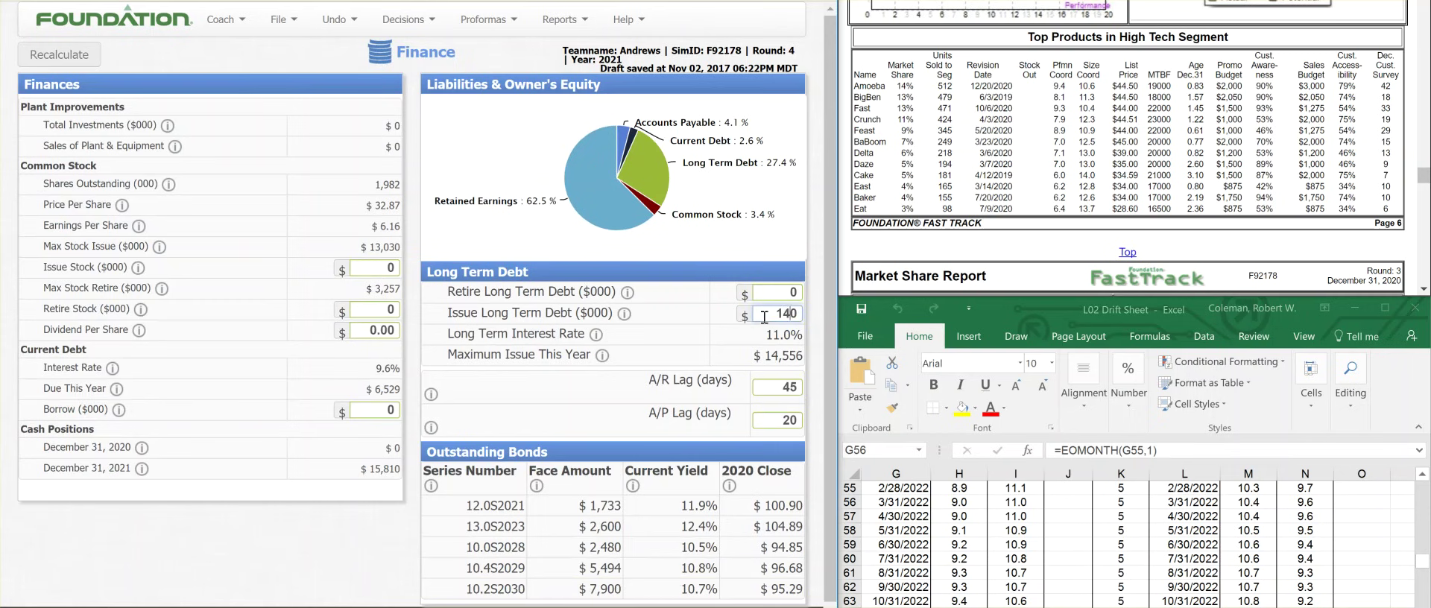
text(50)
click(94, 58)
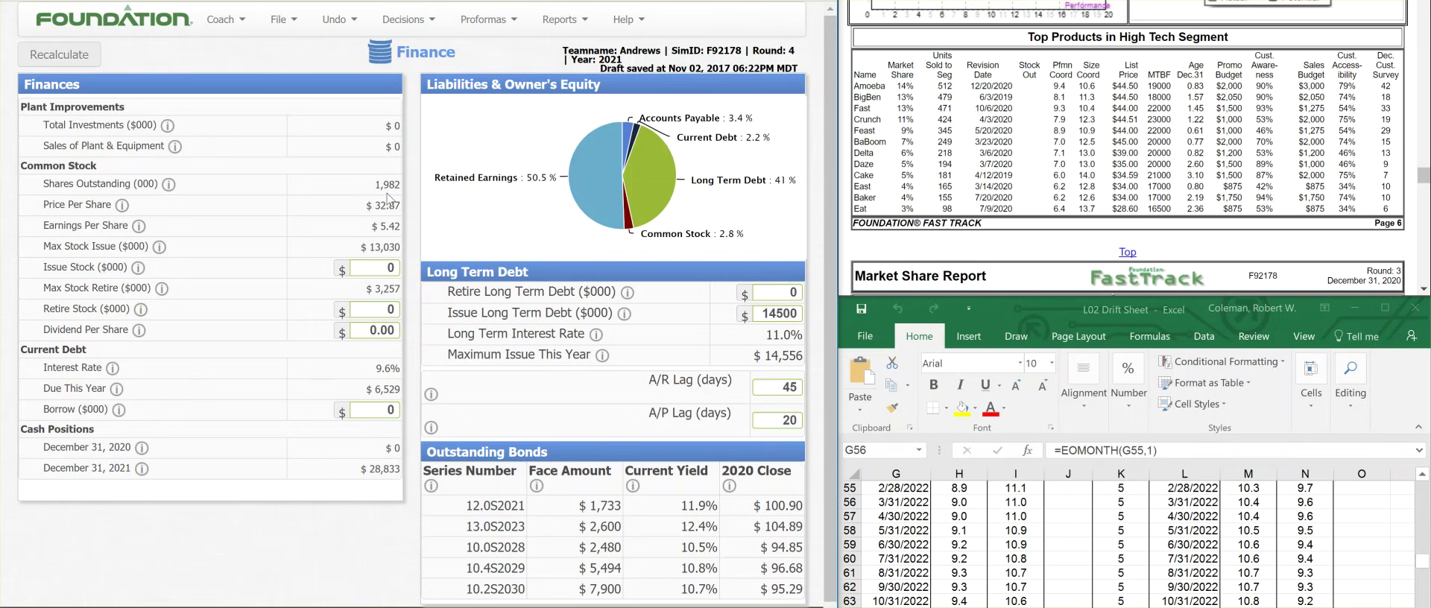
click(382, 270)
text(325)
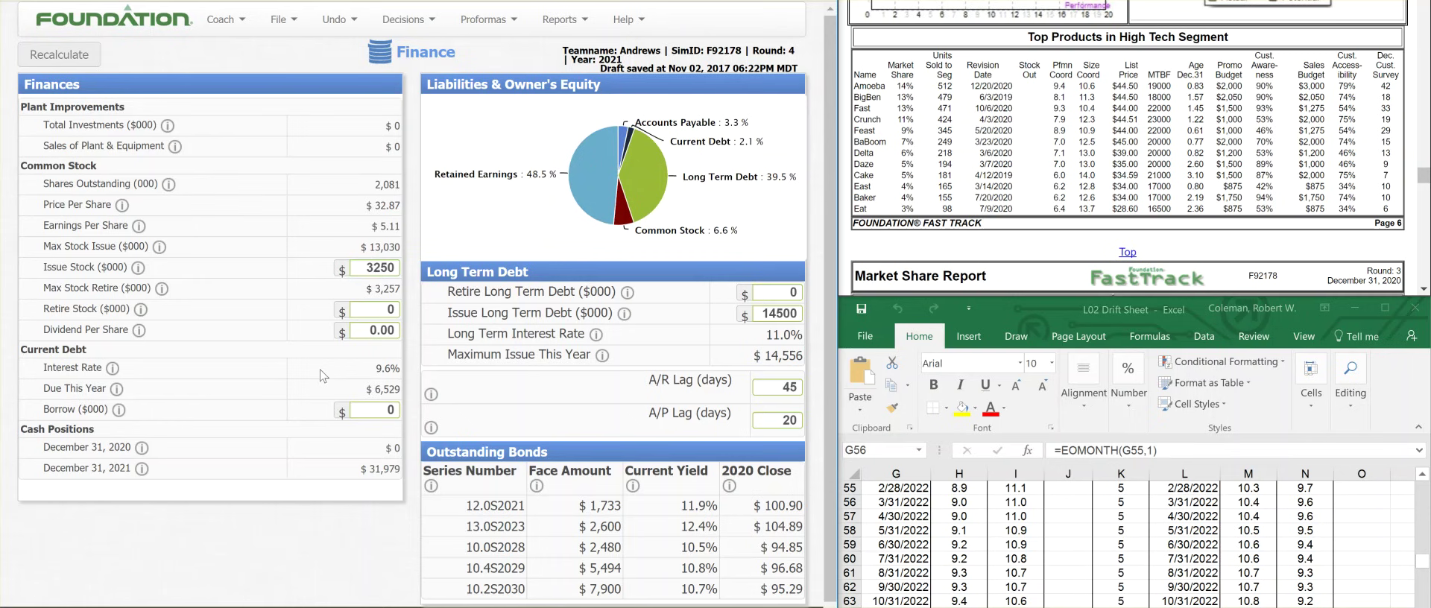
drag(381, 265, 386, 263)
key(BackSpace)
Set the stock retirement amount to 3250 ($000) and recalculate the finances.
click(374, 313)
text(325)
click(67, 59)
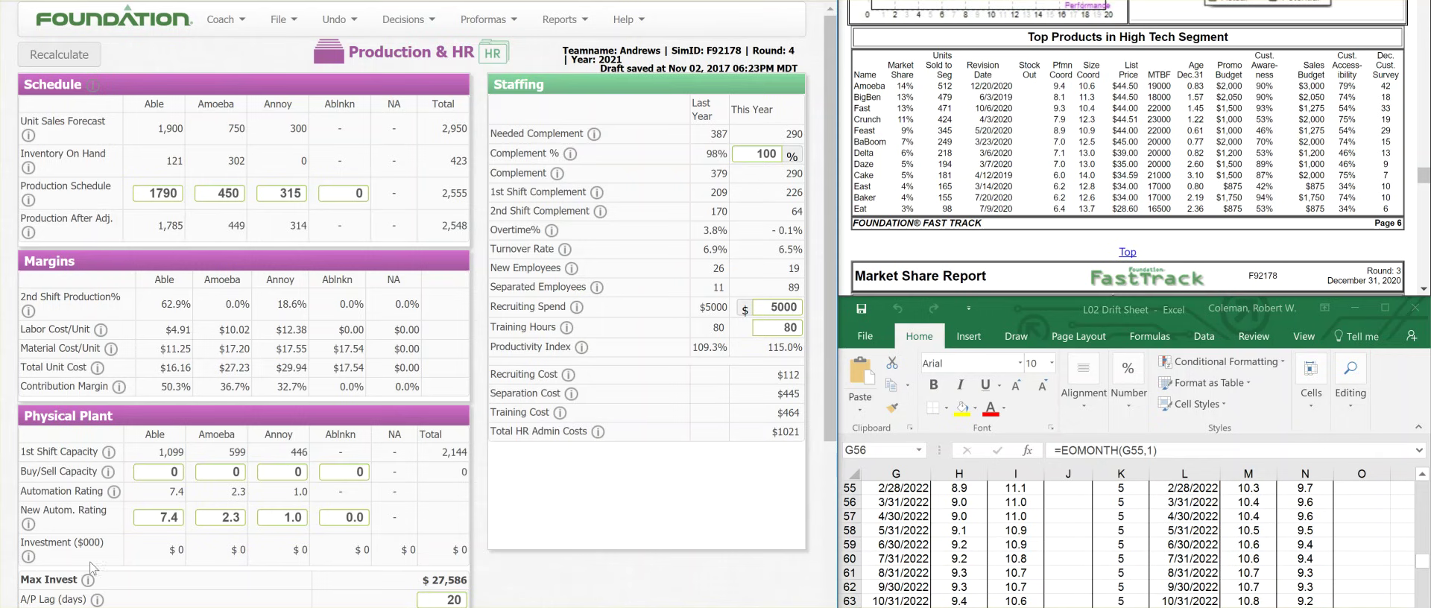
In the Production & HR decisions, set Able's new automation rating to 8.0 and recalculate.
scroll(414, 500, down, 1)
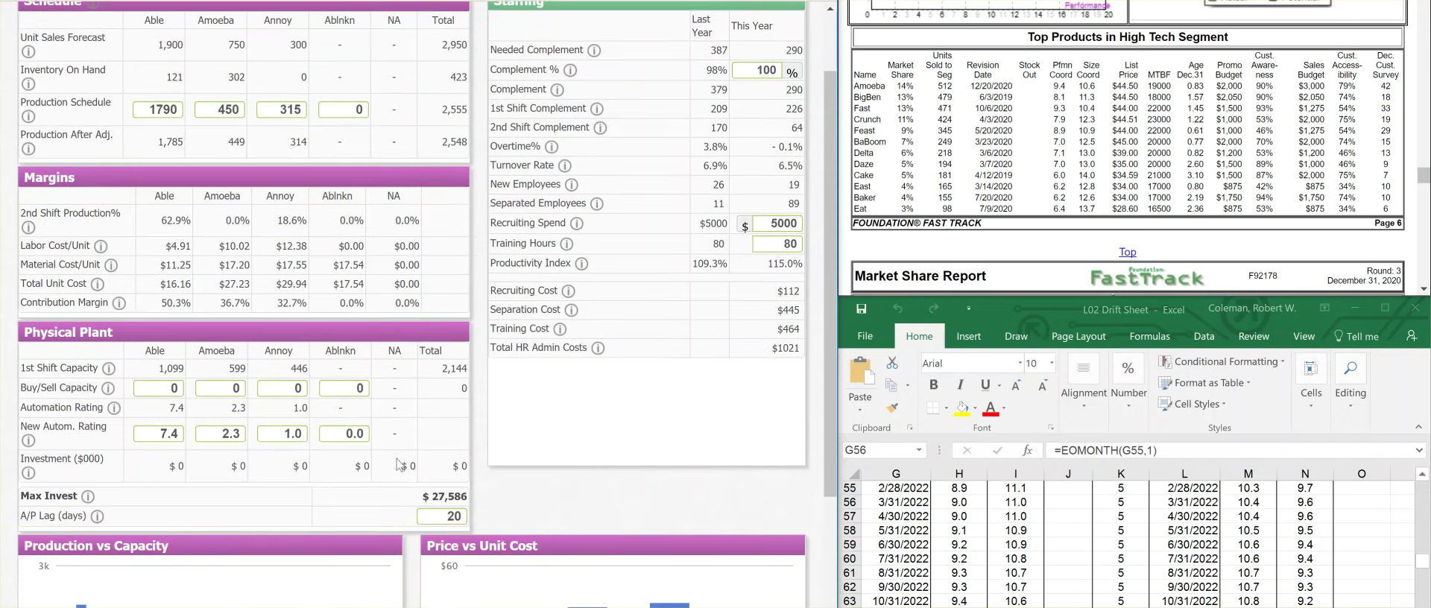
drag(159, 433, 182, 433)
text(8.0)
scroll(163, 290, up, 2)
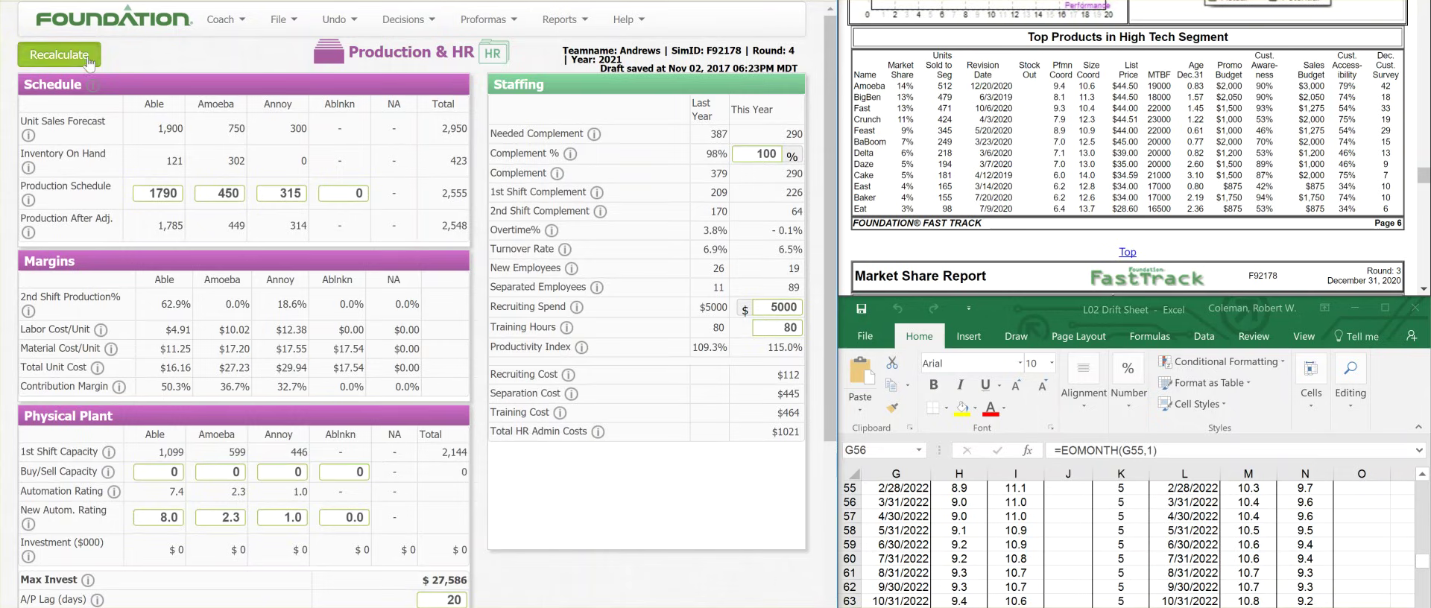
click(328, 392)
Set Ablnkn's new automation rating to 2.0, buy 400 units of capacity for it, and recalculate.
scroll(331, 396, down, 2)
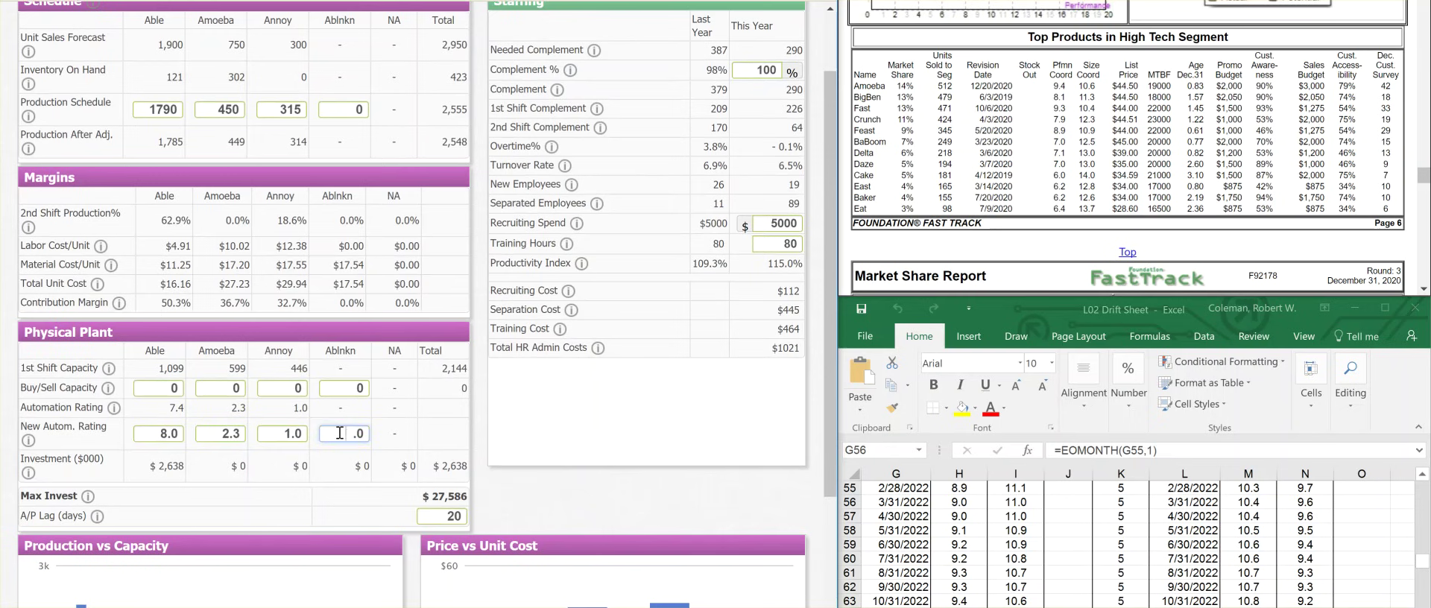
text(2)
click(340, 387)
text(400)
scroll(258, 291, up, 2)
click(84, 58)
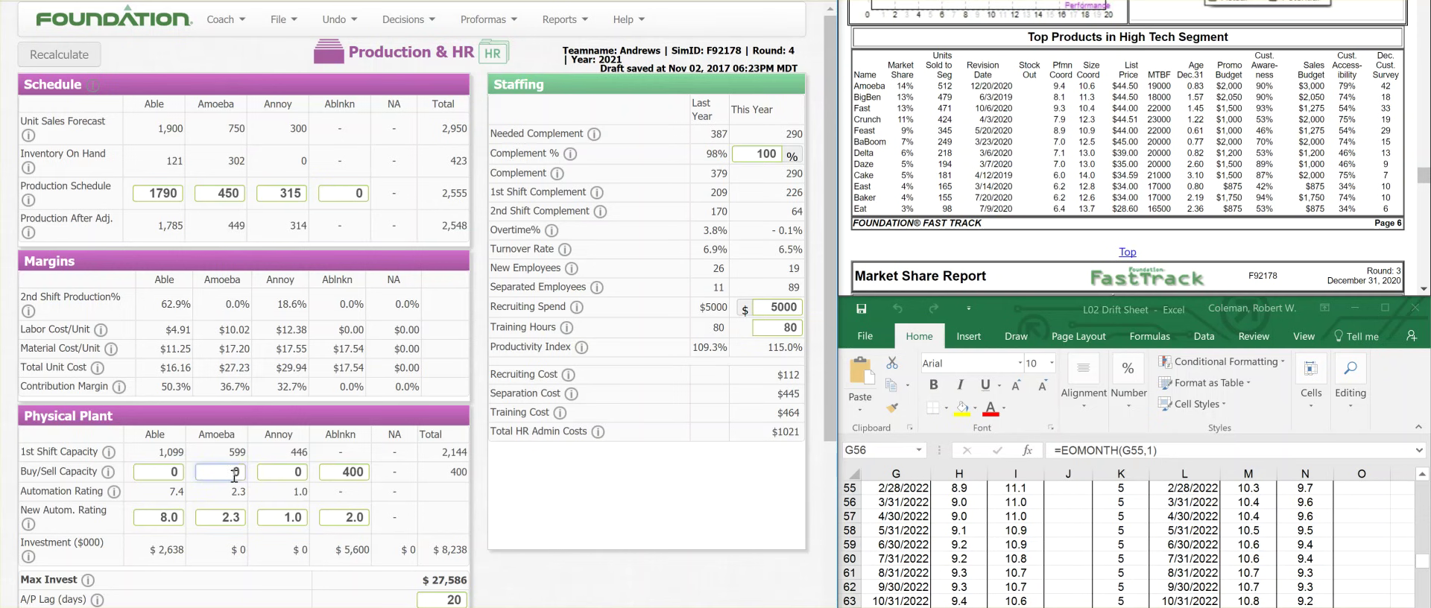
Buy capacity of 300 for Able, 101 for Amoeba and 50 for Annoy, and recalculate the plant investment.
text(01)
click(142, 472)
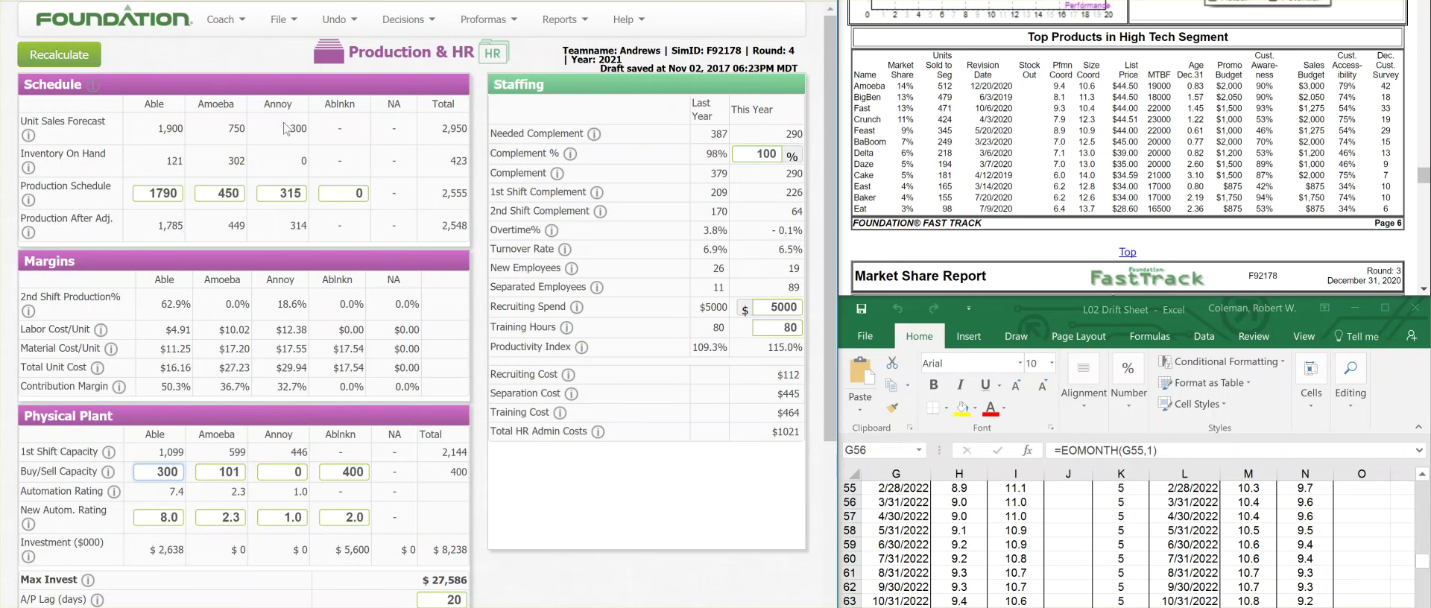
click(286, 472)
click(266, 329)
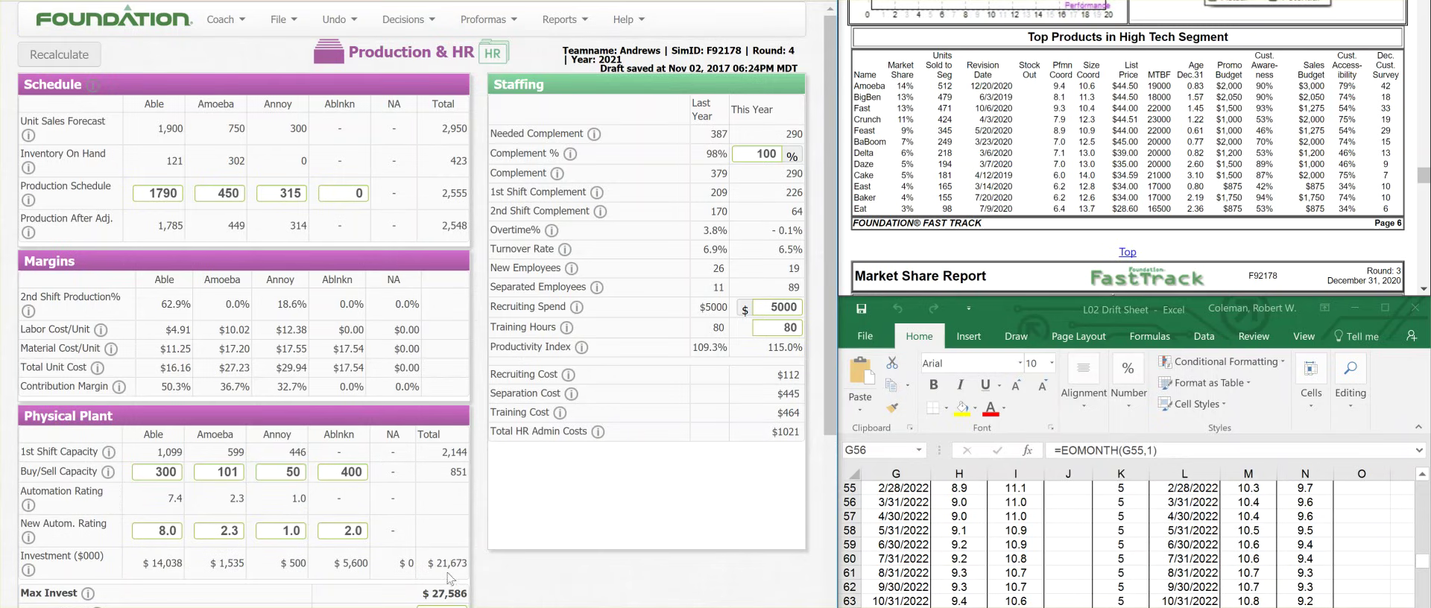
Check the effect of the plant investment in Finance, review the Marketing forecasts, and return to Production & HR.
click(403, 28)
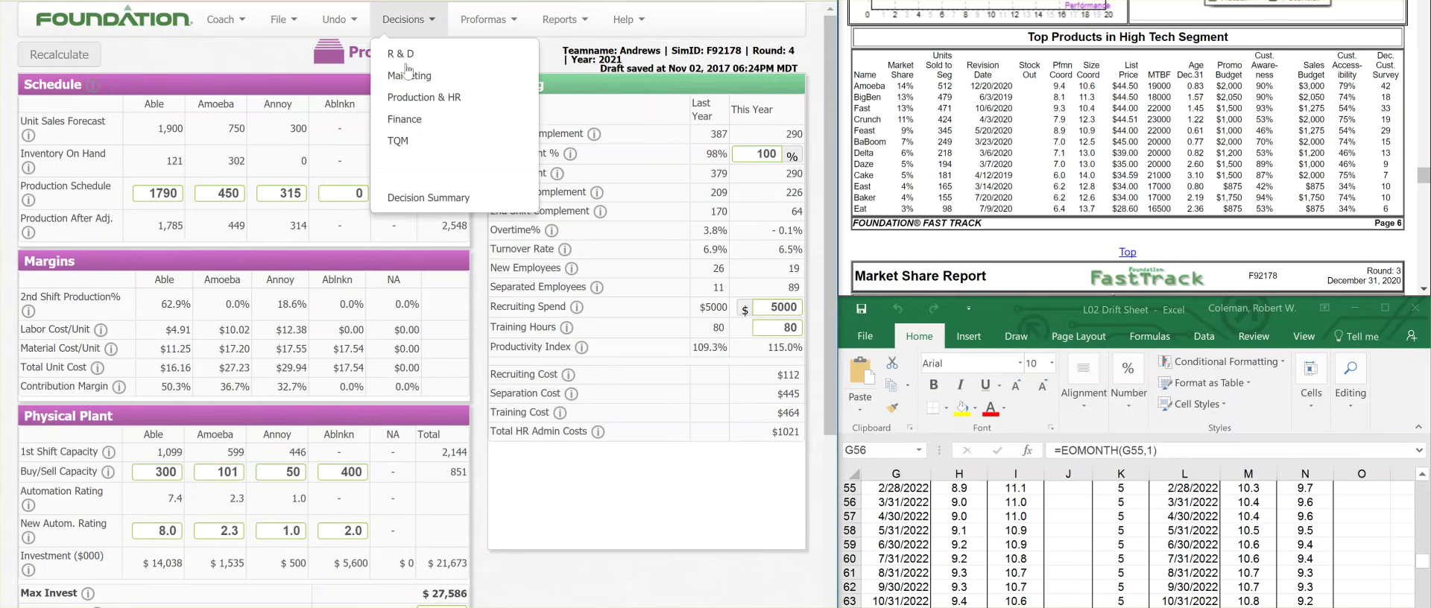
click(404, 121)
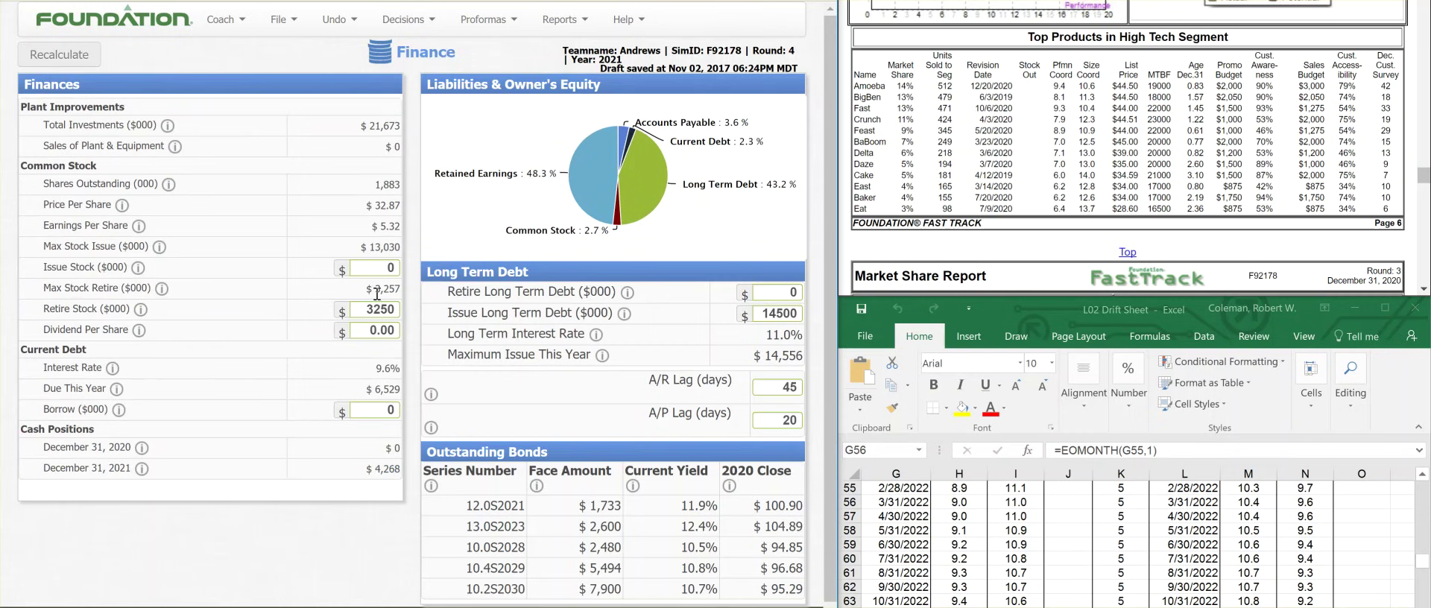
click(408, 21)
click(408, 77)
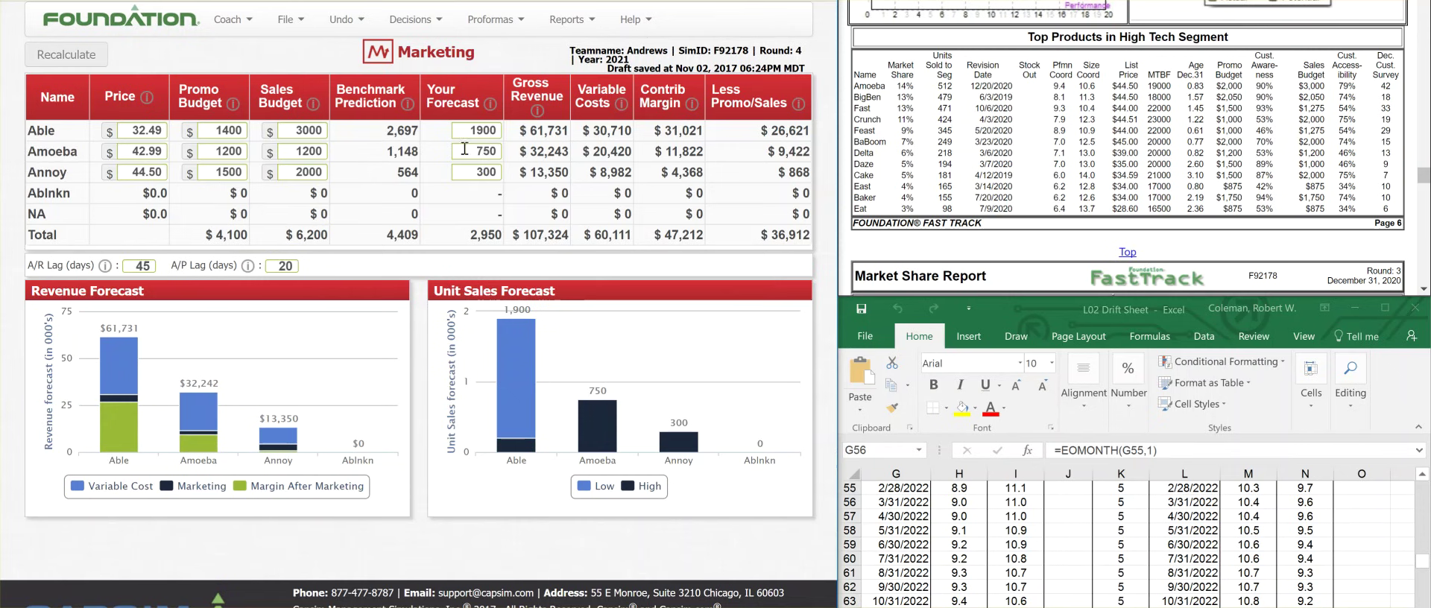
click(410, 20)
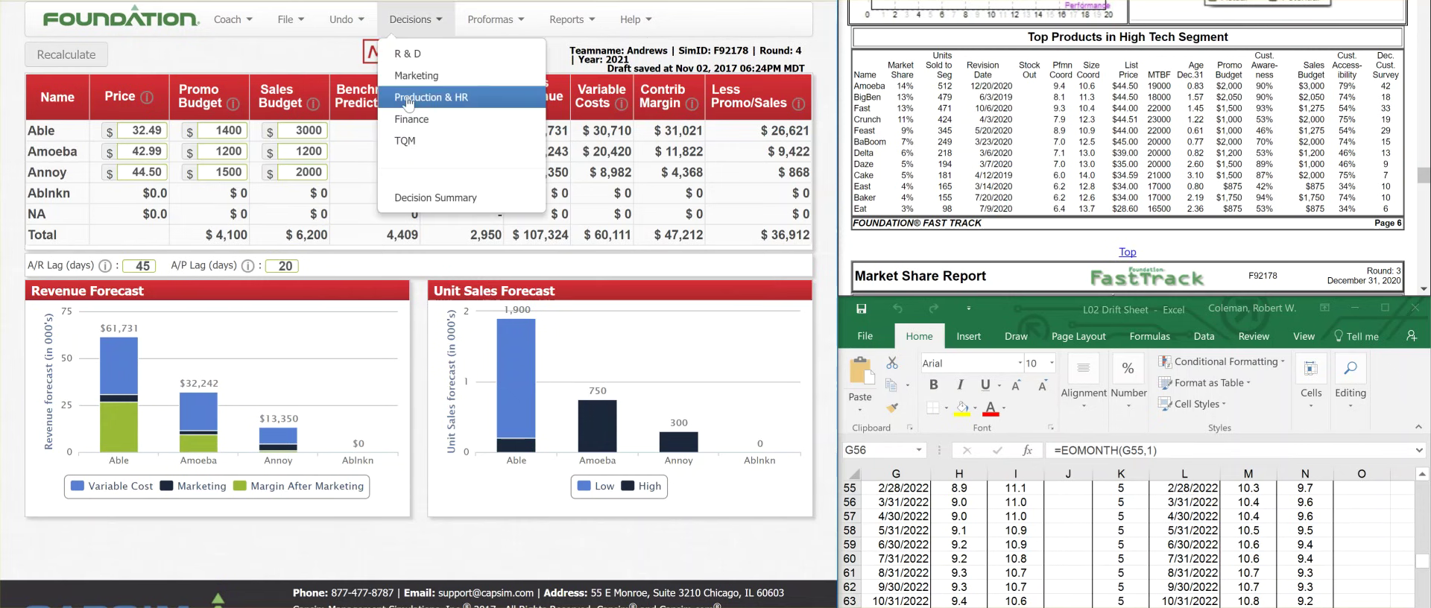
click(407, 99)
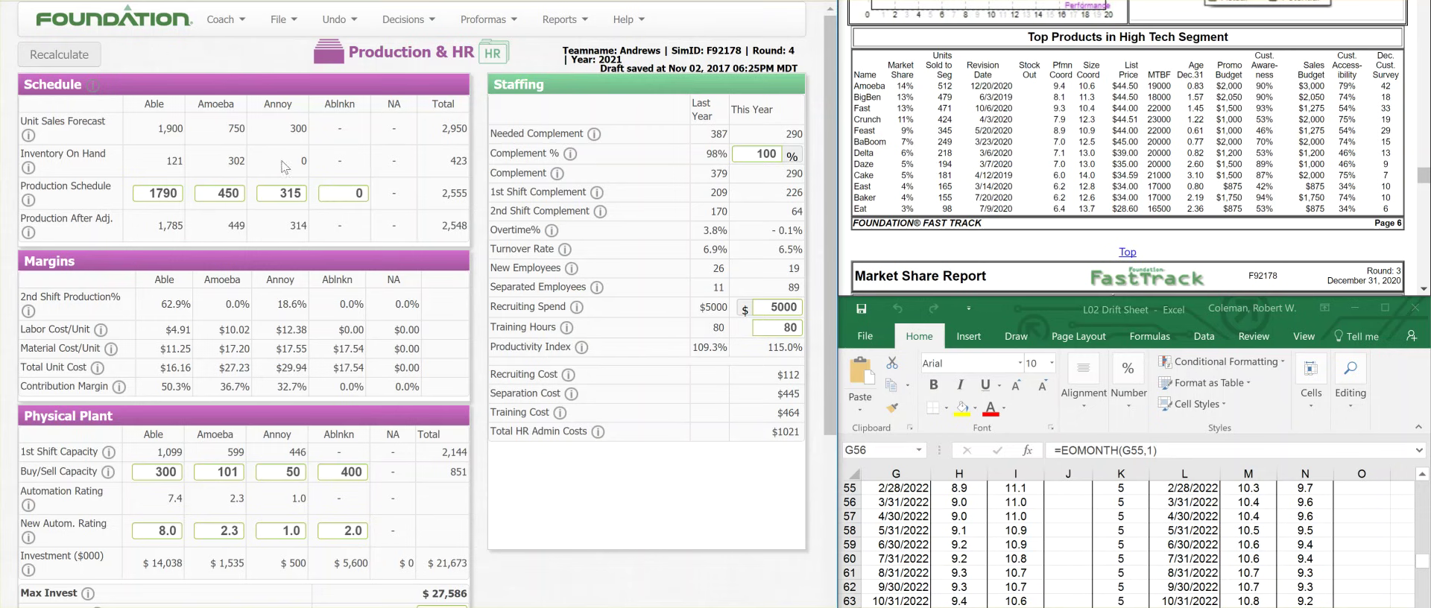
Find the High Tech segment's statistics in the report and calculate 3732 × 1.2, that result divided by 5, and 100 / 5.
scroll(985, 153, up, 4)
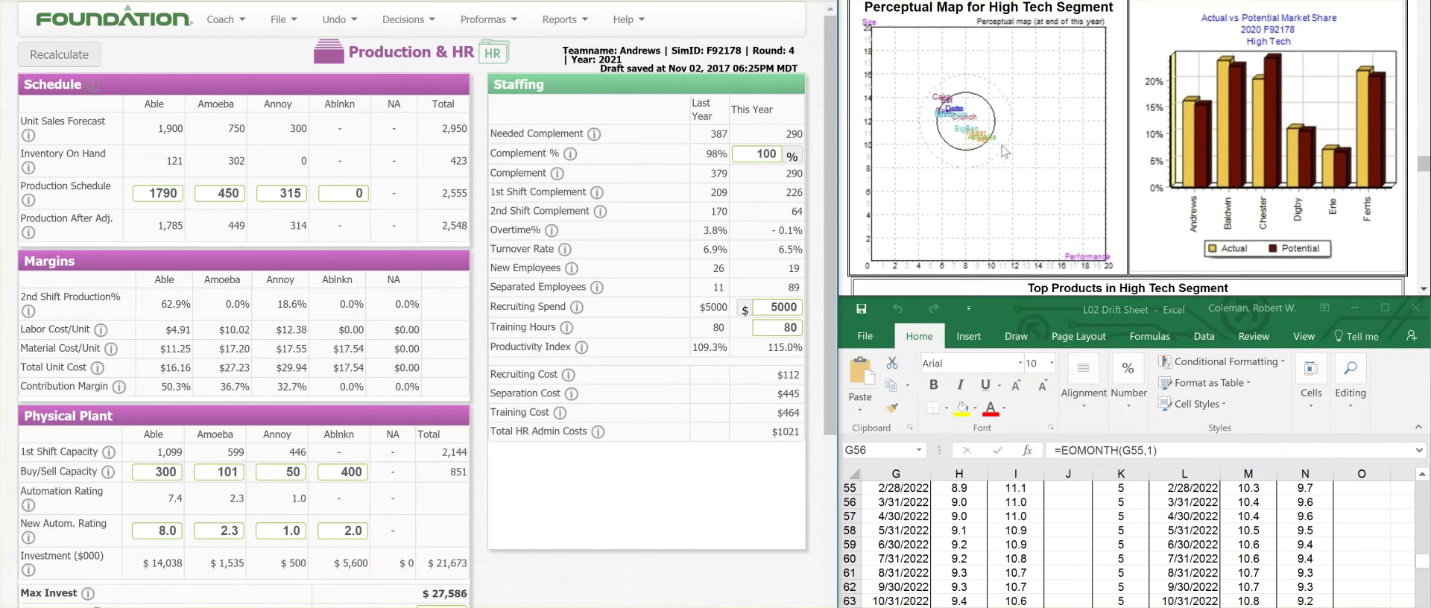
scroll(1075, 132, up, 3)
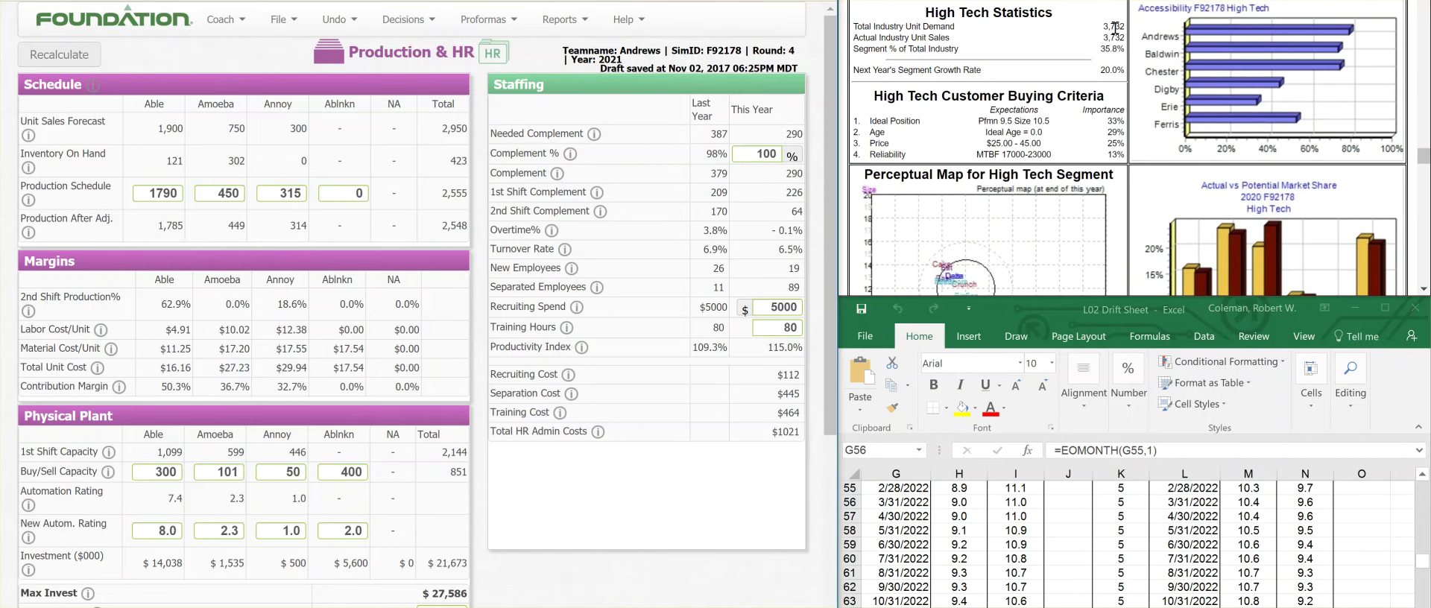
key(alt+Tab)
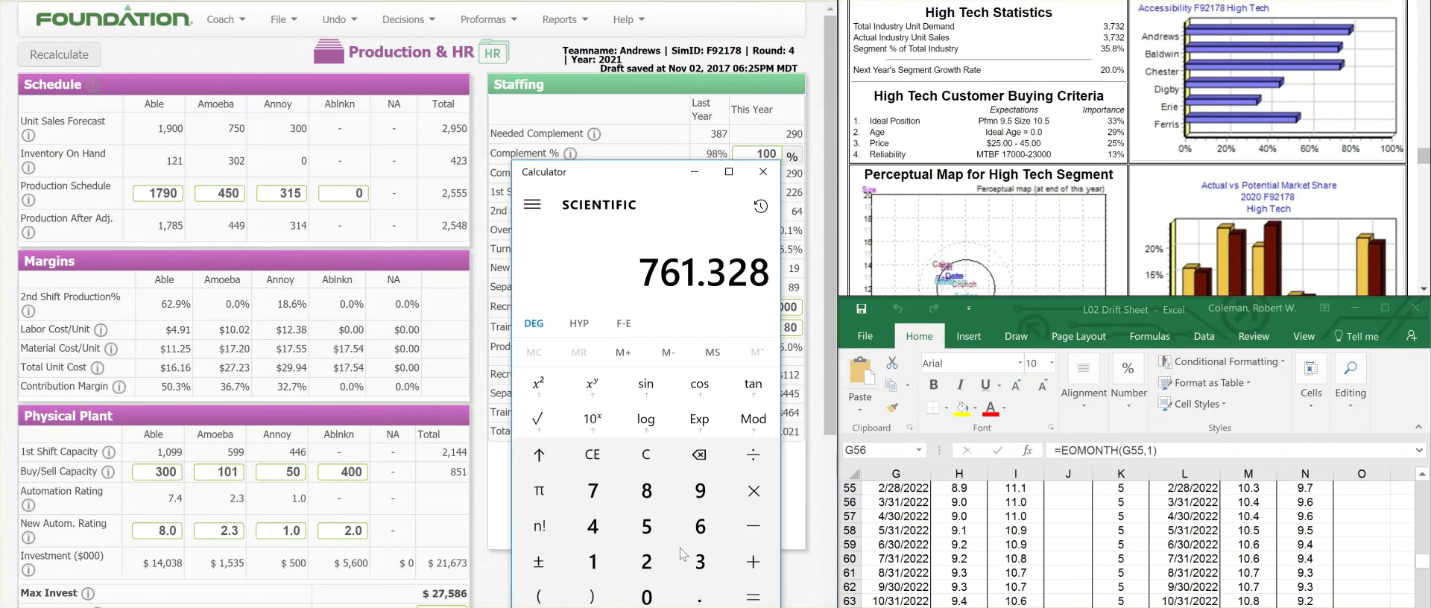
text(37)
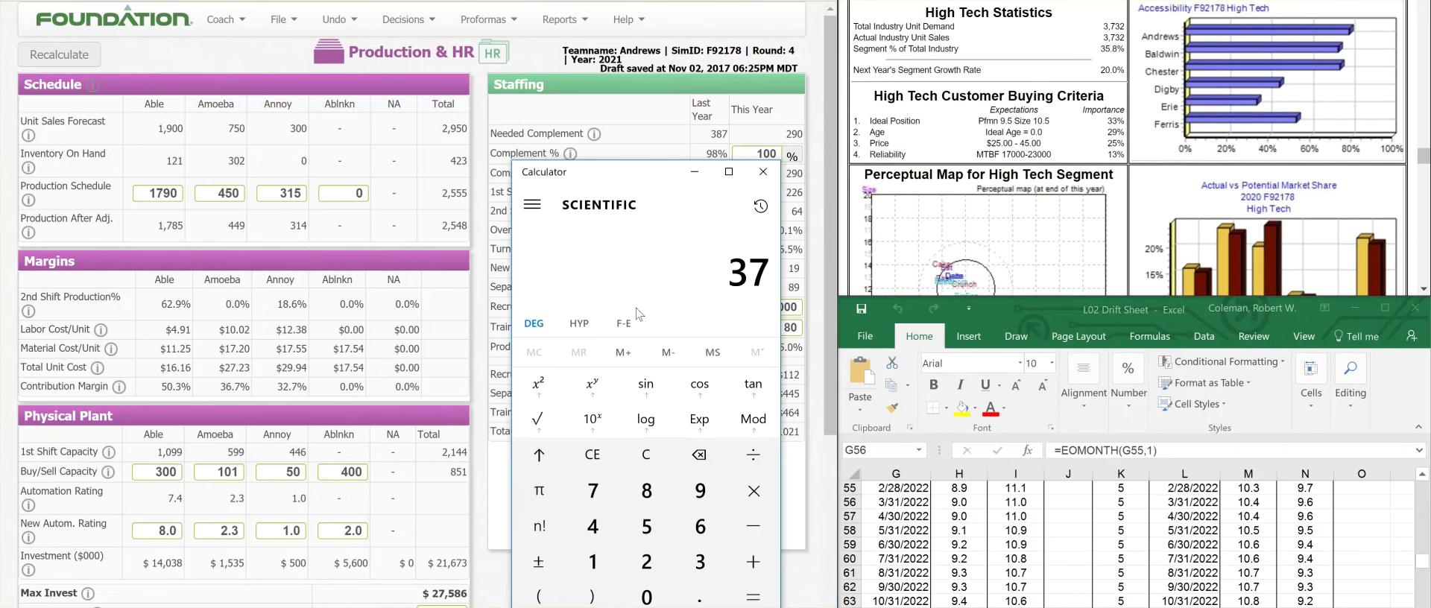
text(32*1.2)
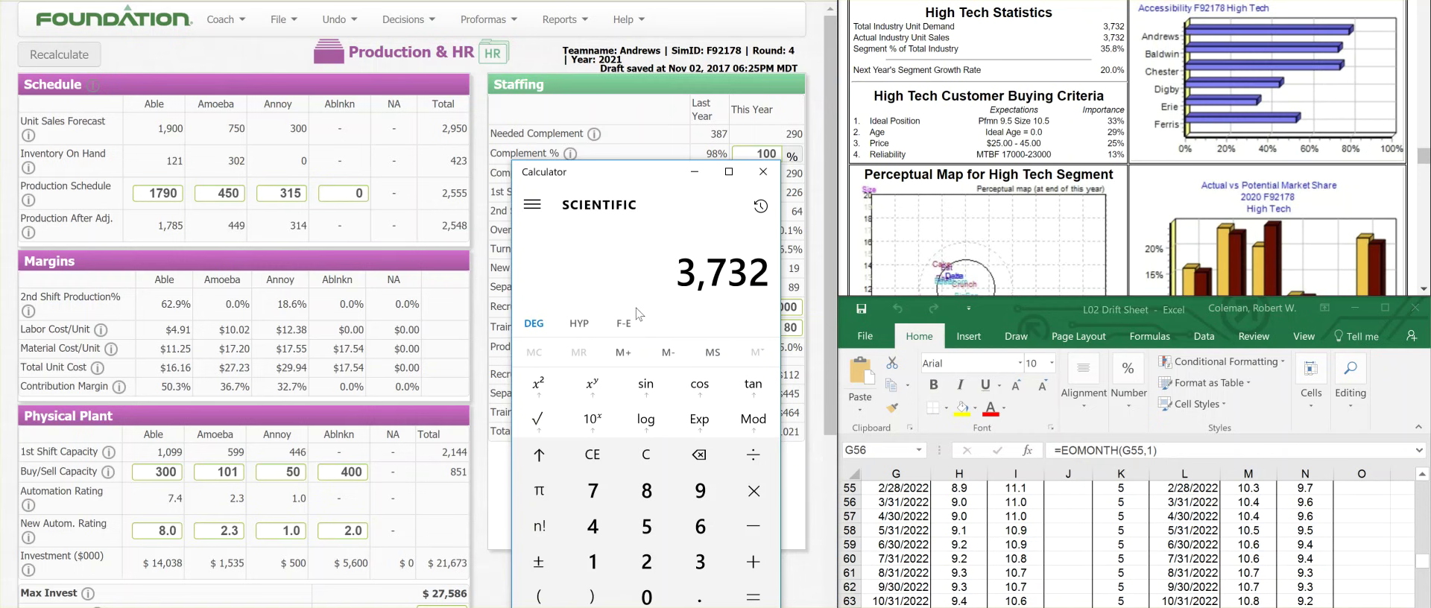
key(Return)
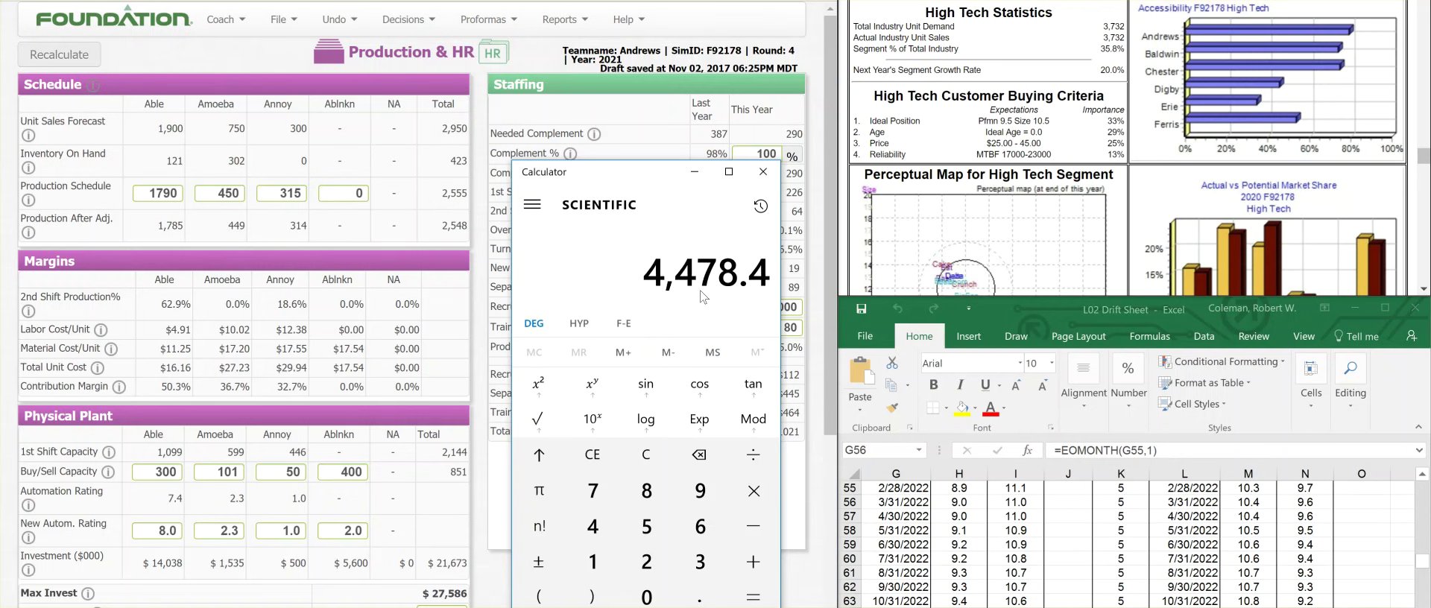
key(slash)
text(5)
key(Return)
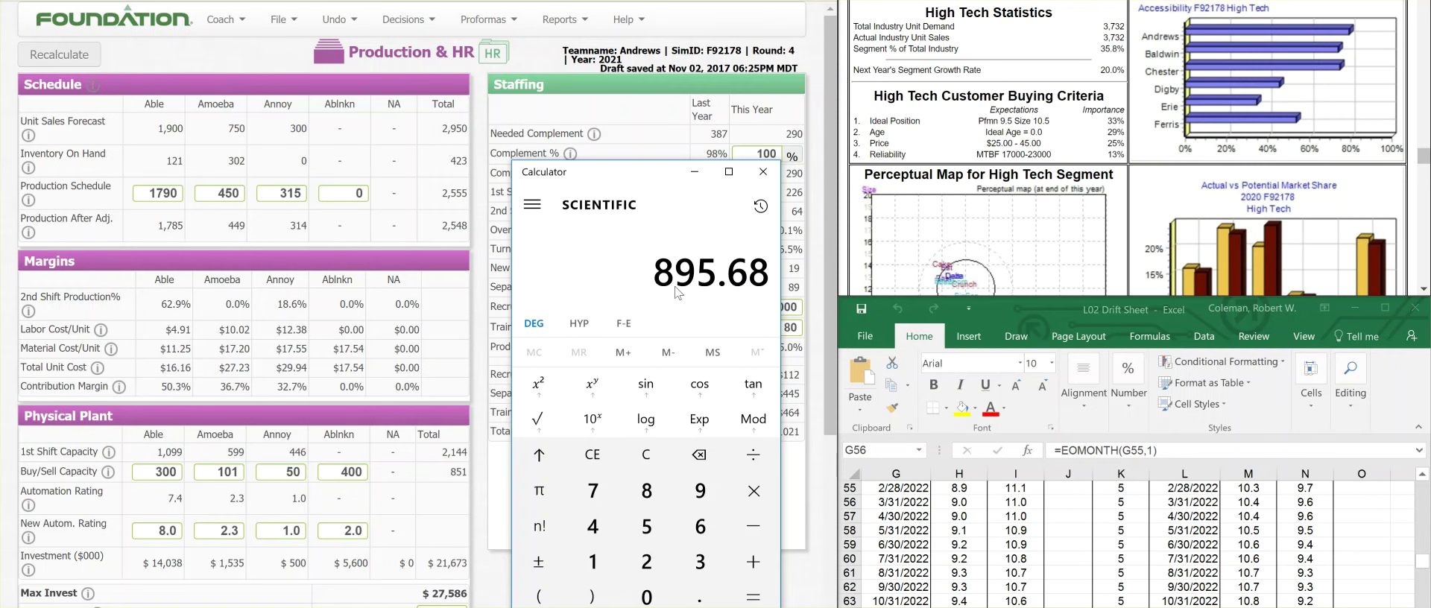
text(100/5=)
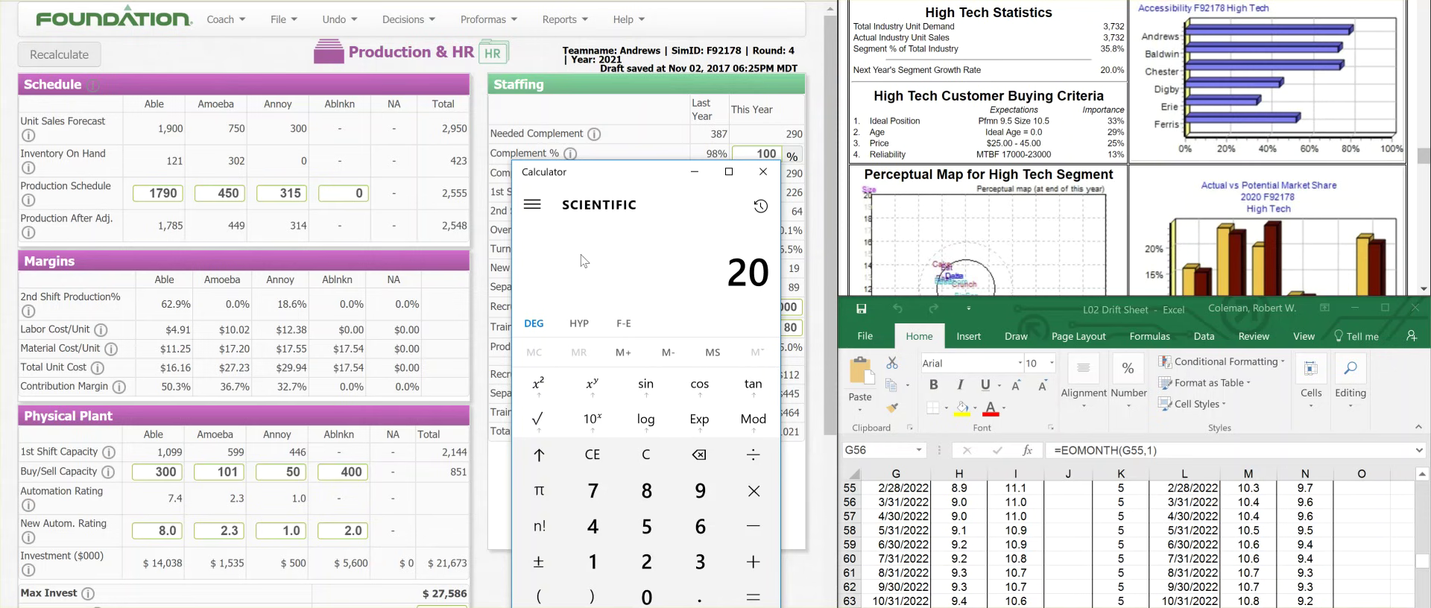
Review the R&D and Marketing decisions and compare them with the top products in the report's High Tech segment.
click(391, 28)
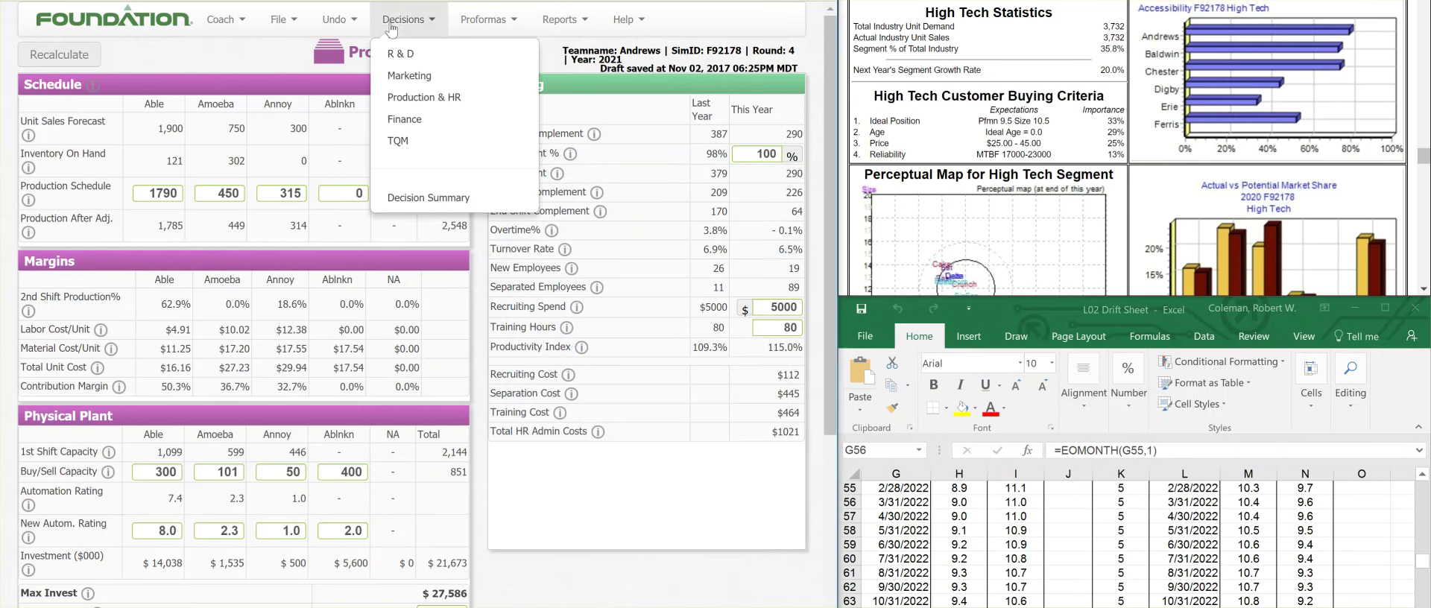
click(395, 96)
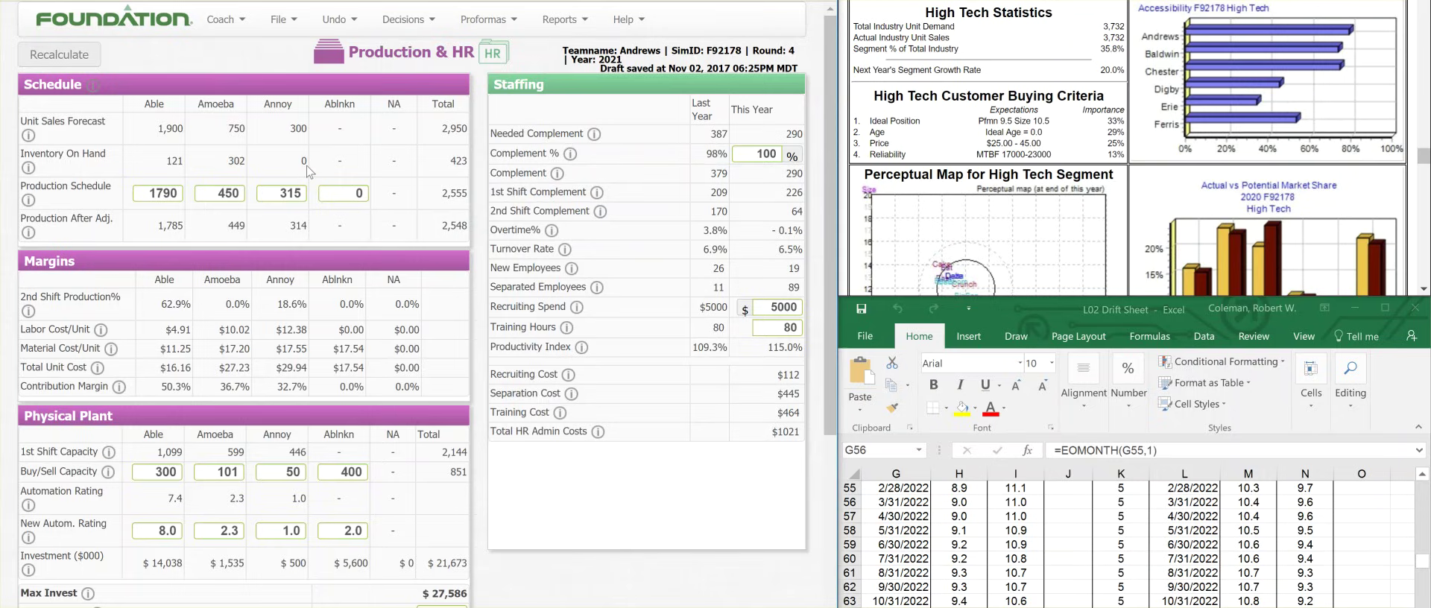
key(alt+Left)
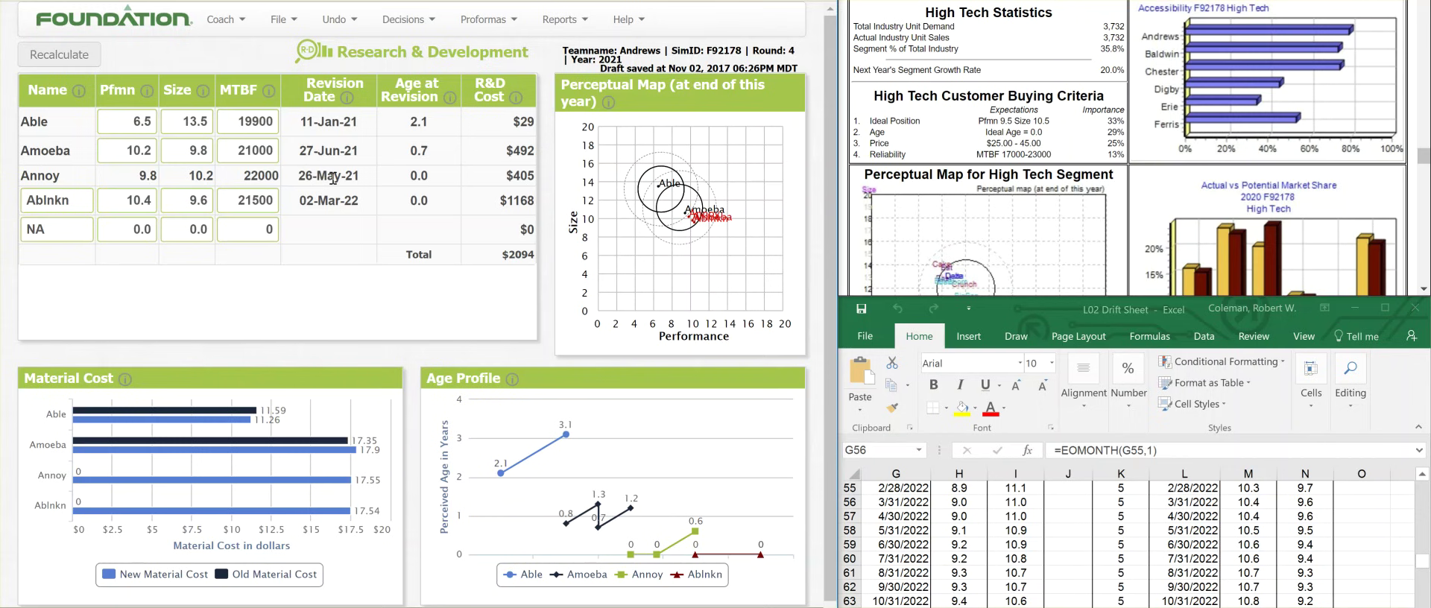
click(402, 28)
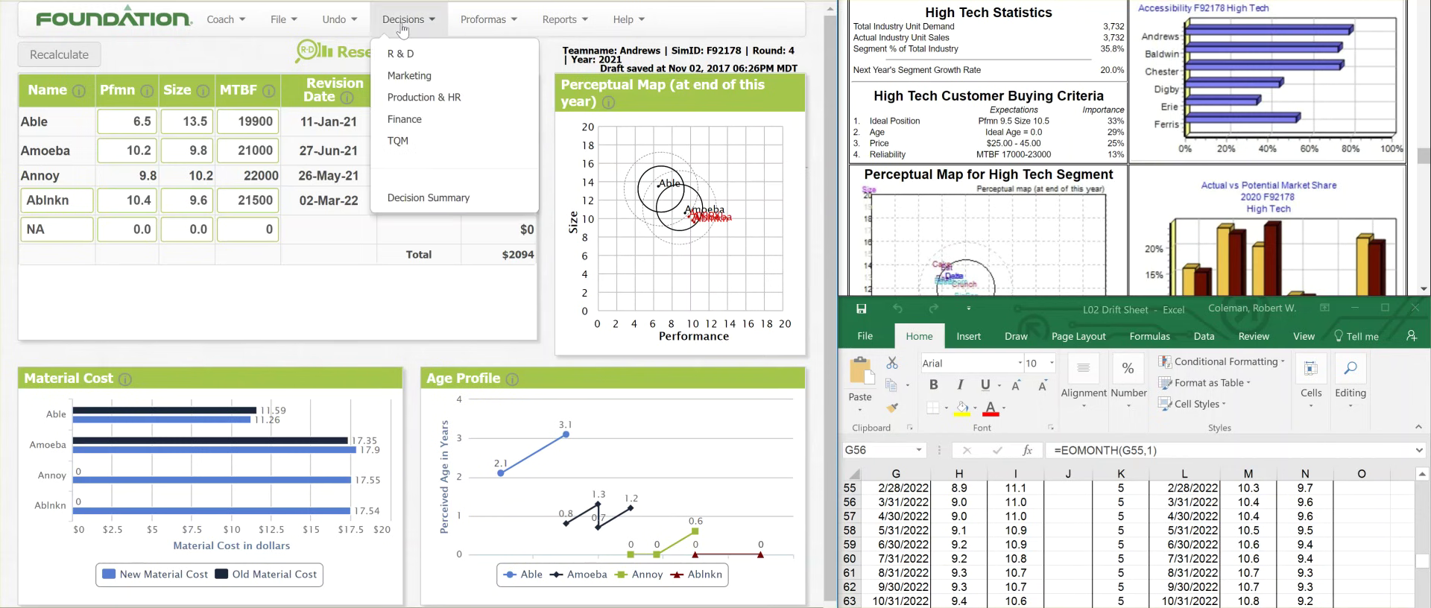
click(407, 103)
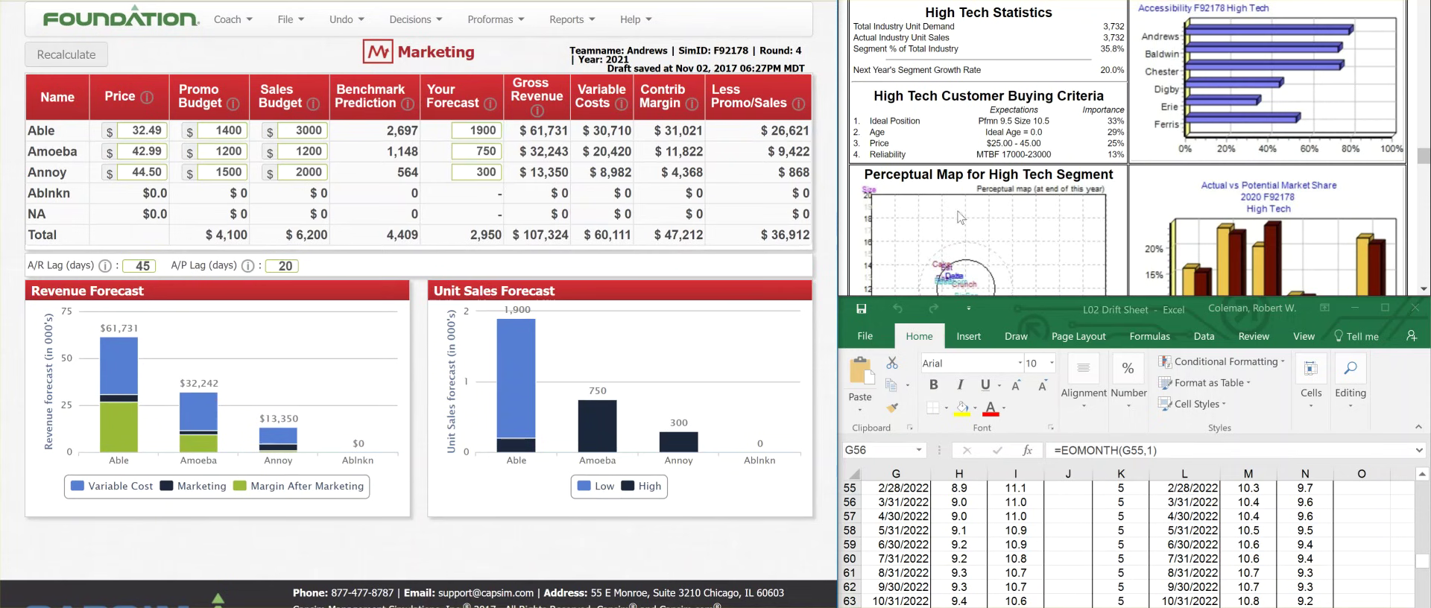
scroll(960, 217, down, 10)
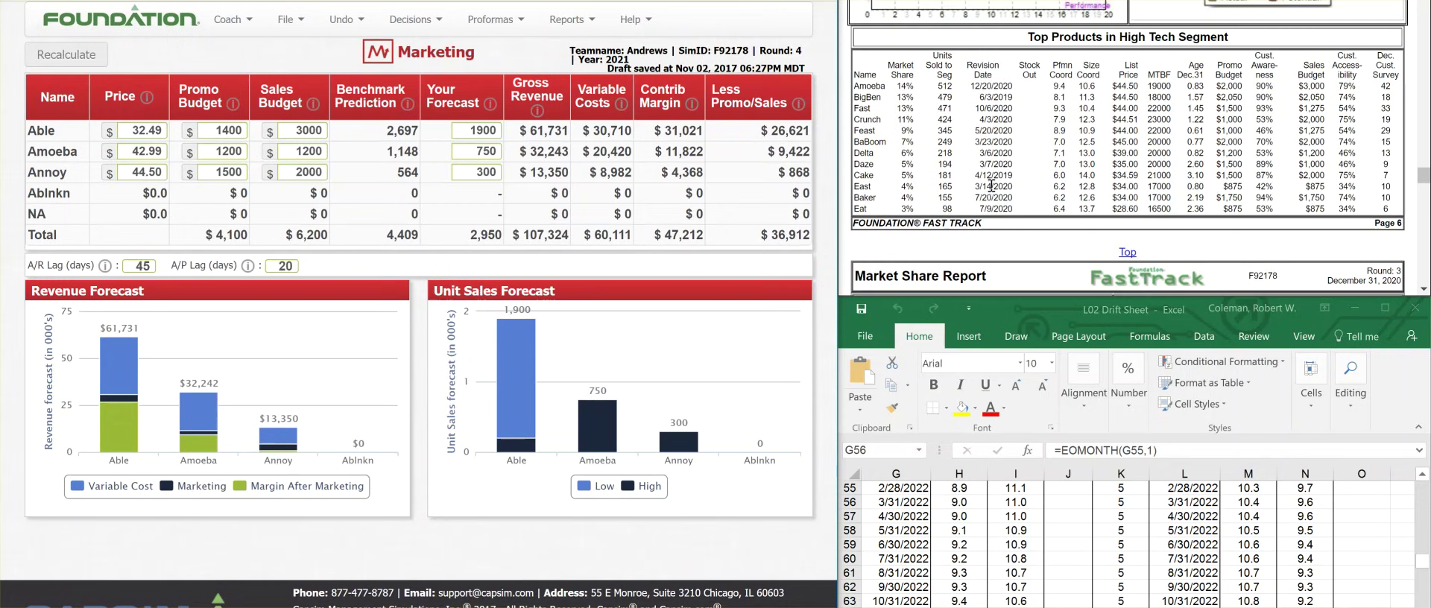